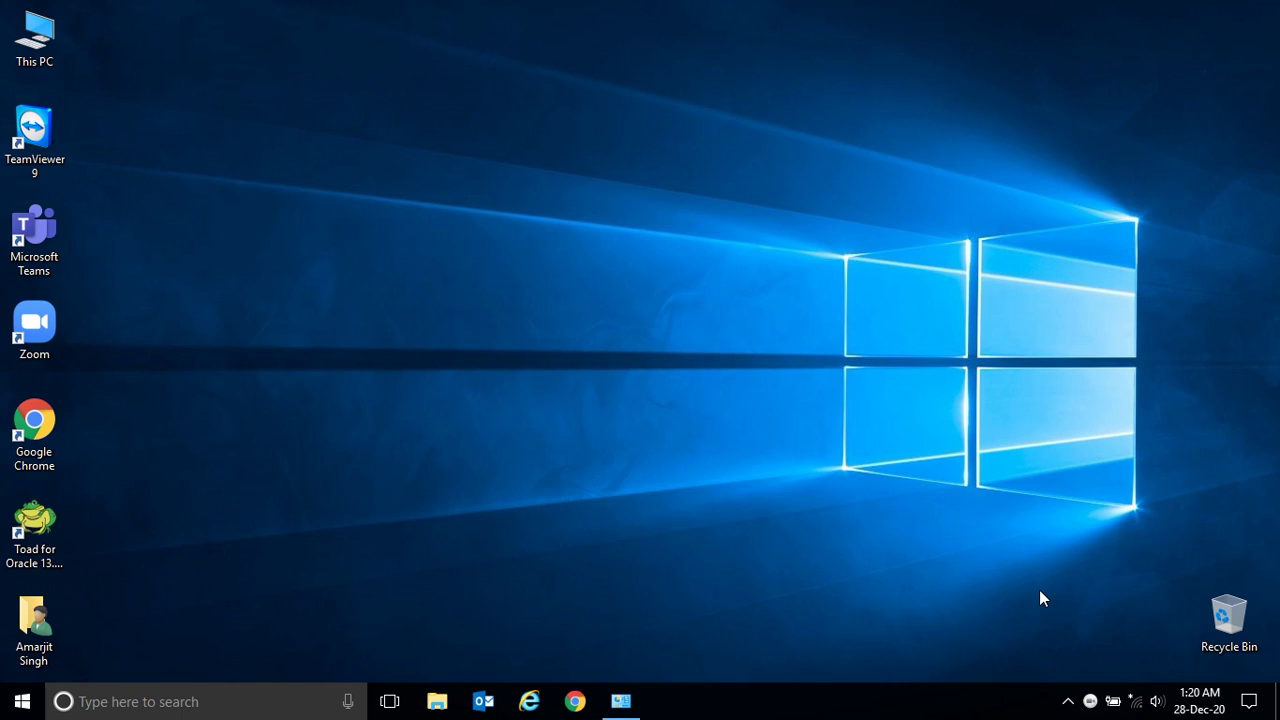
Search for Excel, launch Excel 2013 and create a blank workbook
click(277, 706)
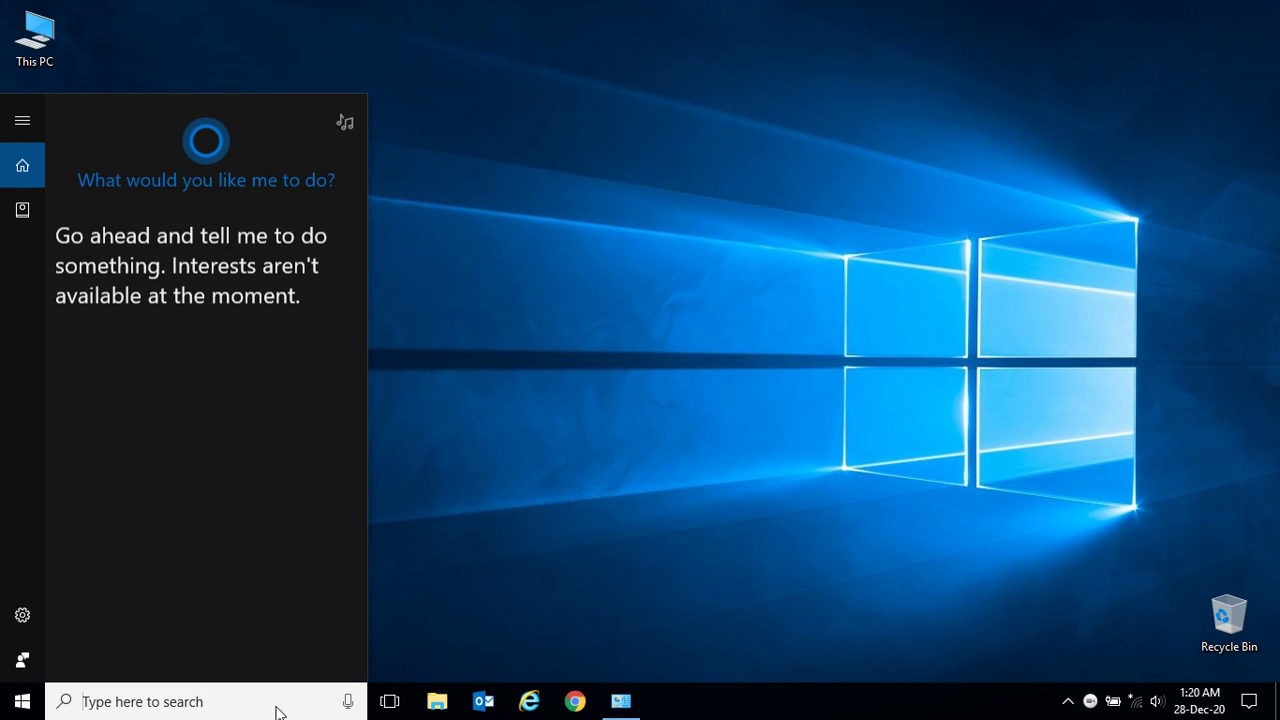
text(c)
key(BackSpace)
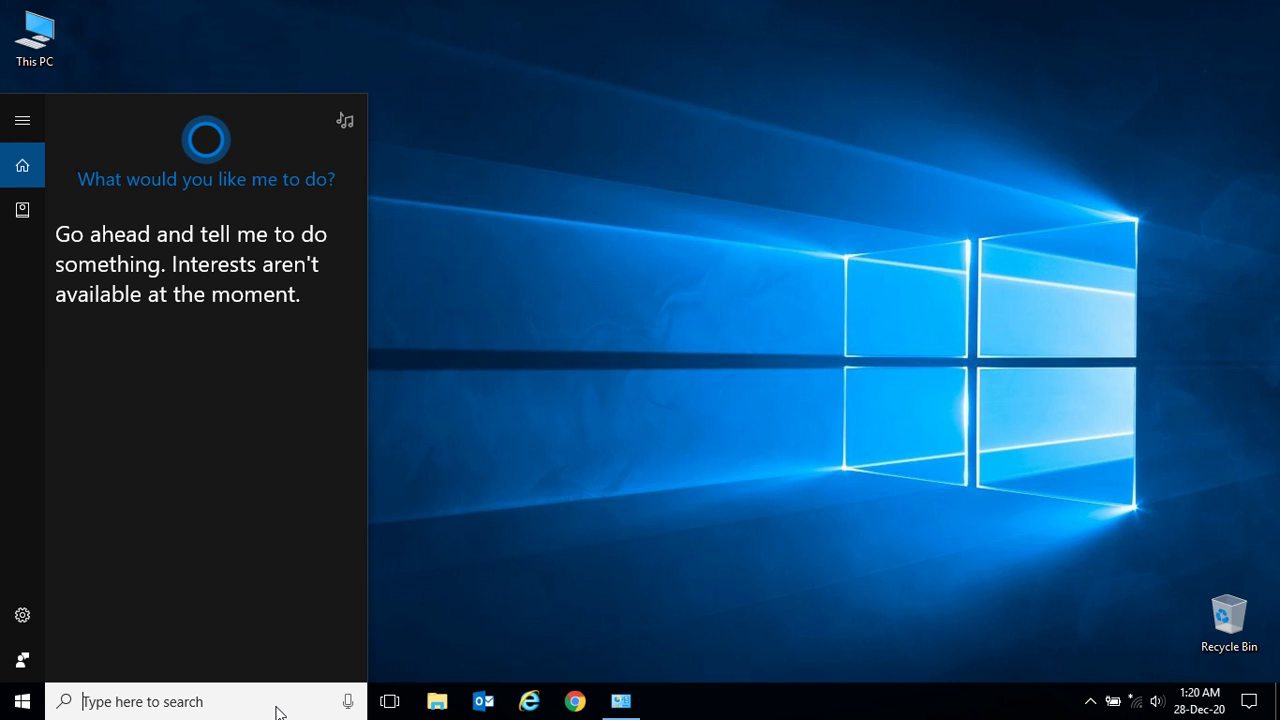
text(excel)
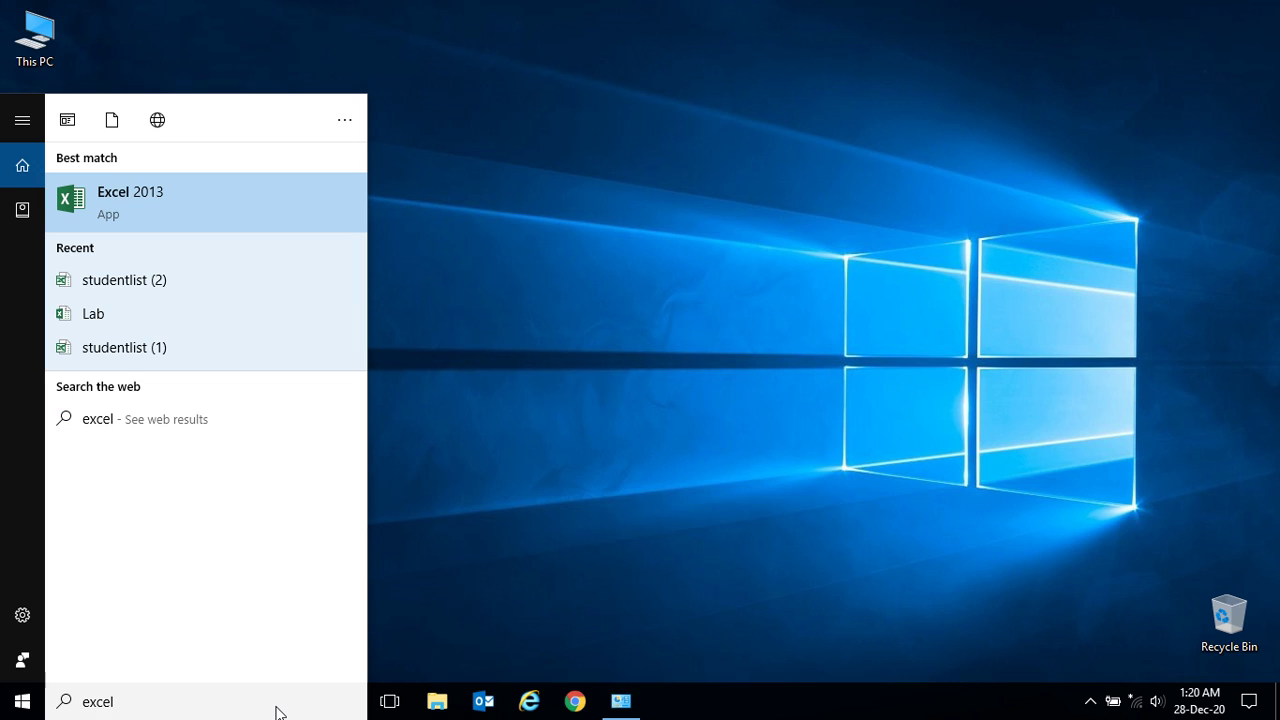
key(Return)
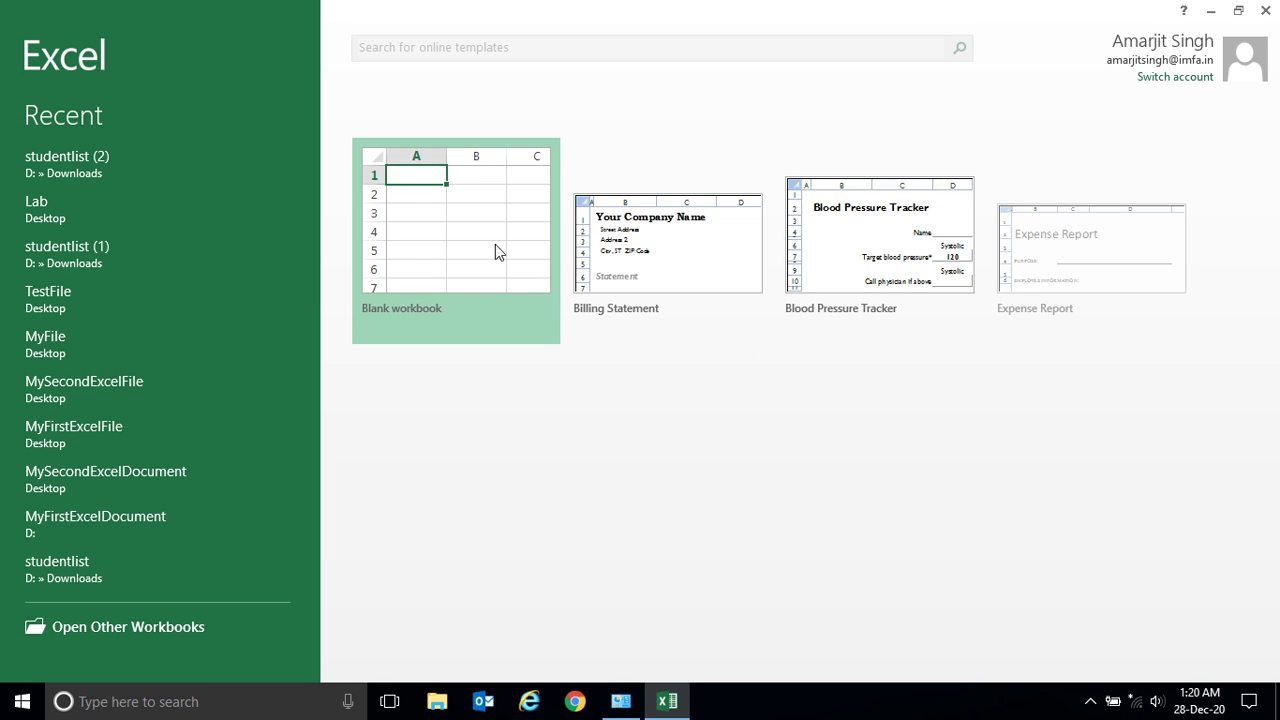
click(494, 244)
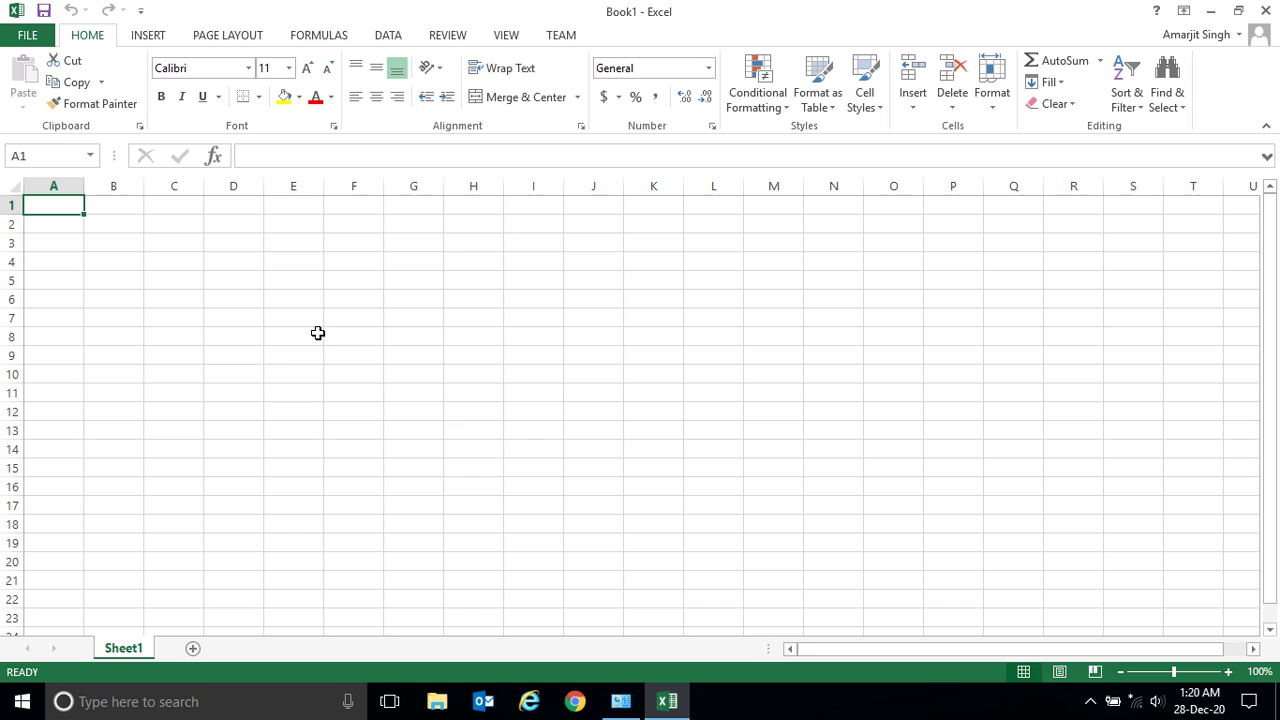
Enter the addition formula =60+50 in cell G6
click(318, 296)
click(393, 277)
click(528, 390)
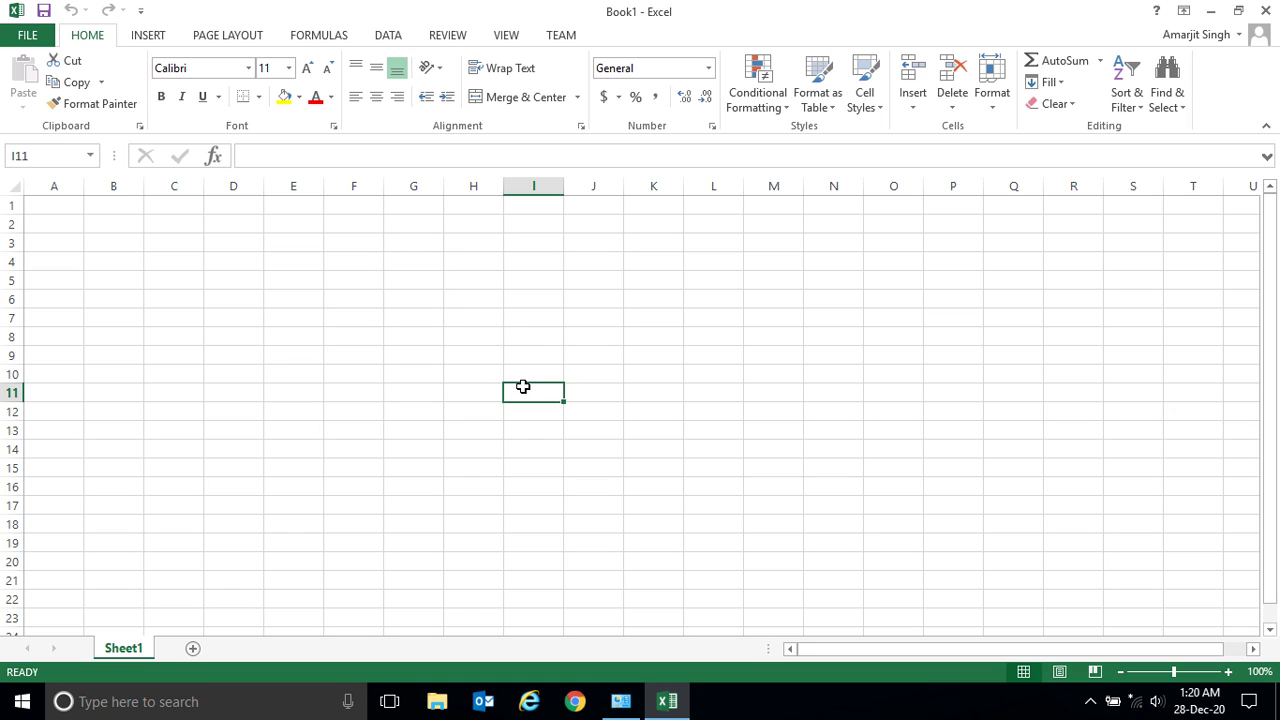
click(426, 318)
click(406, 294)
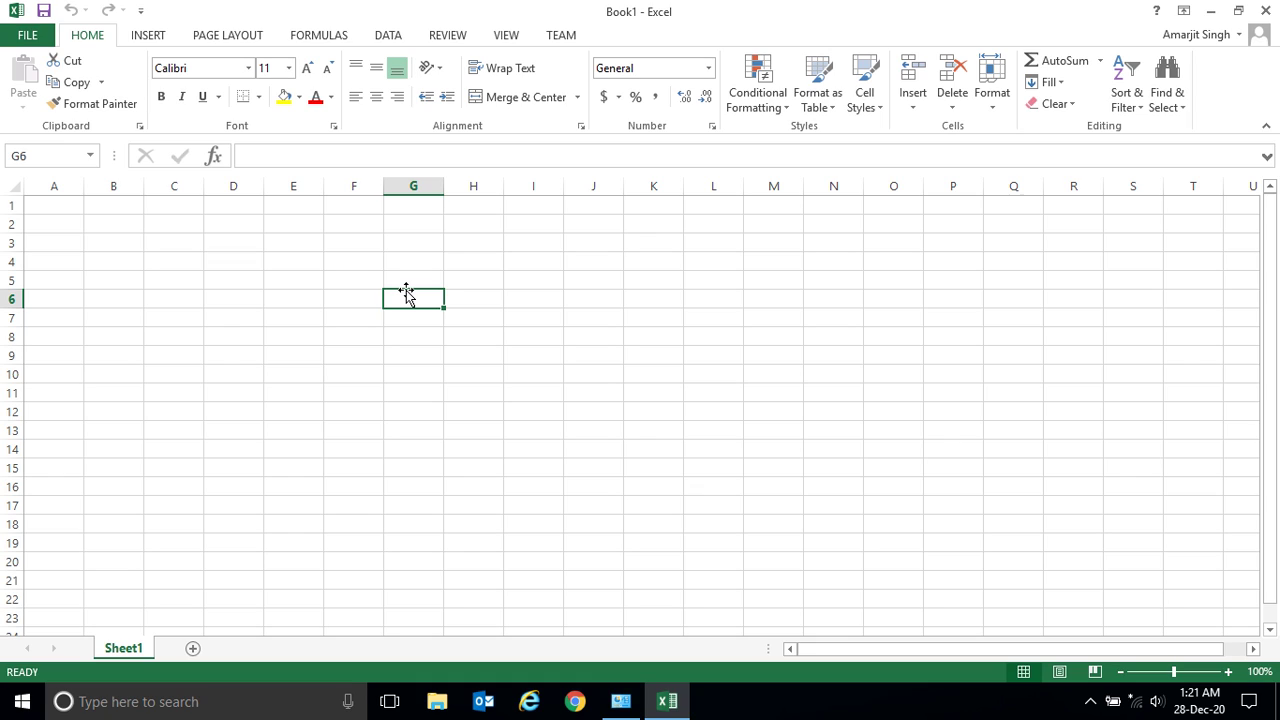
text(=)
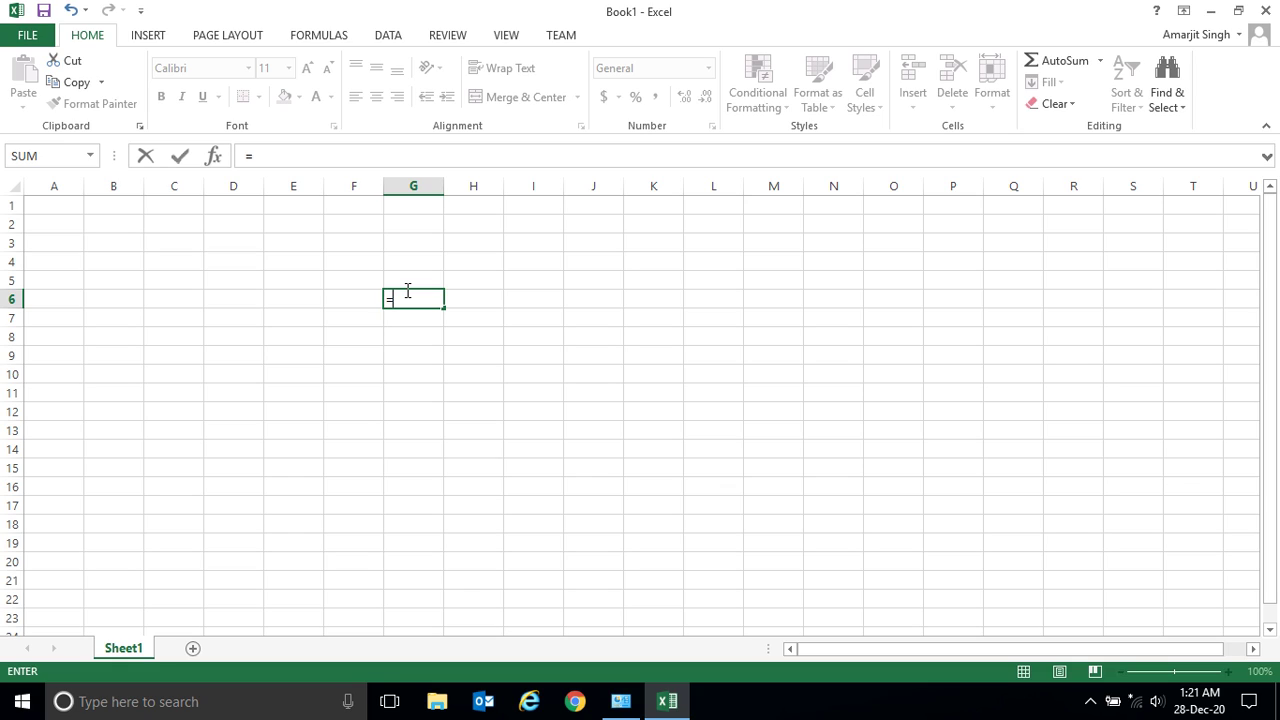
text(60+50)
key(Return)
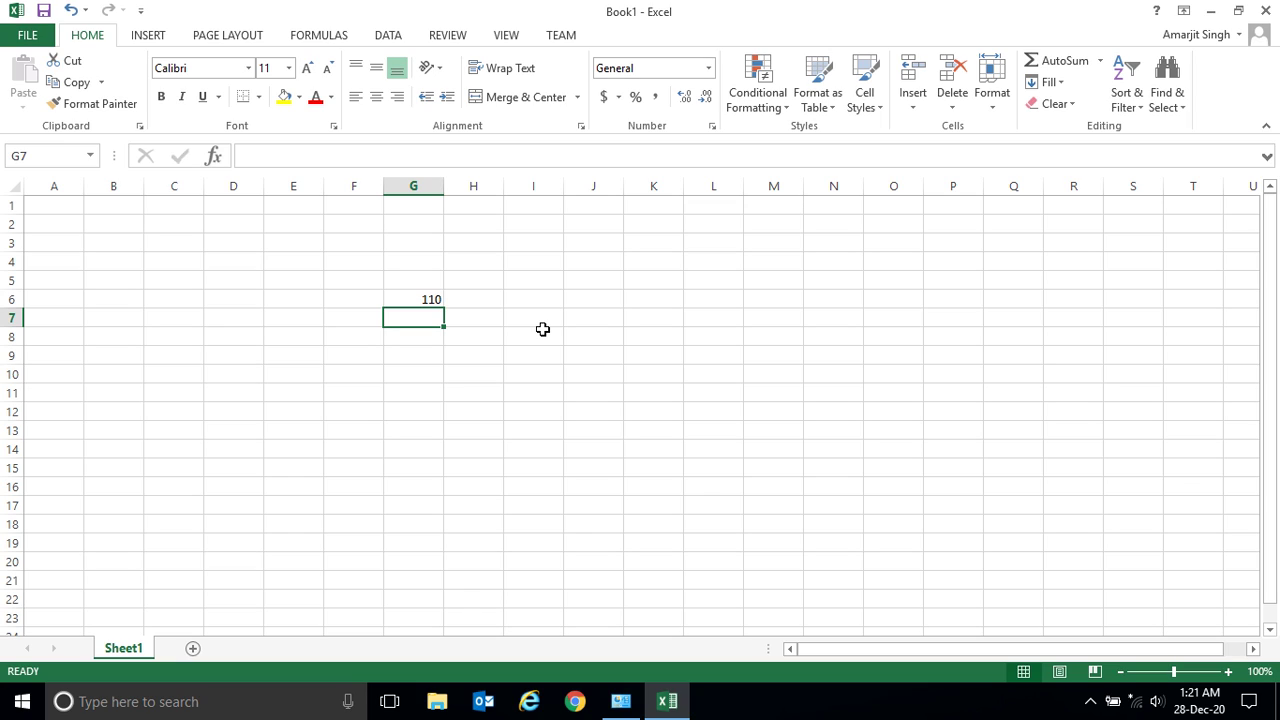
Inspect the formula stored in cell G6 and leave it without changing the cell
click(424, 300)
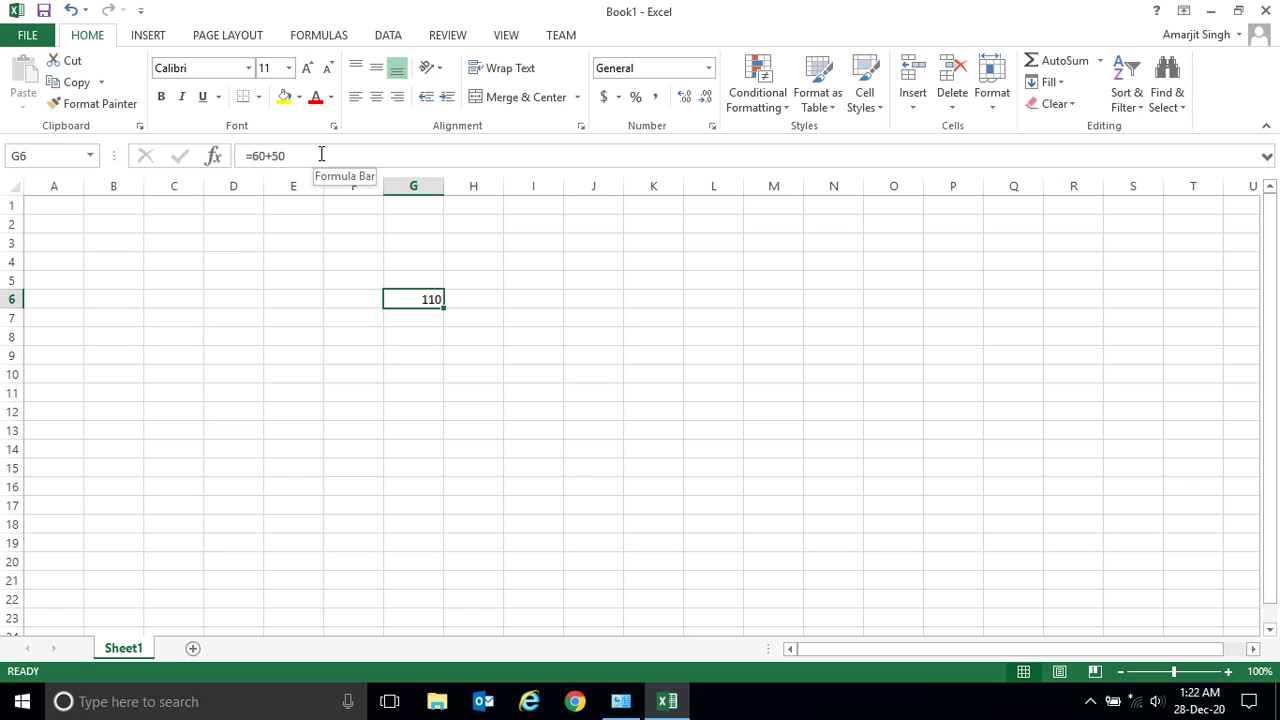
drag(294, 155, 240, 155)
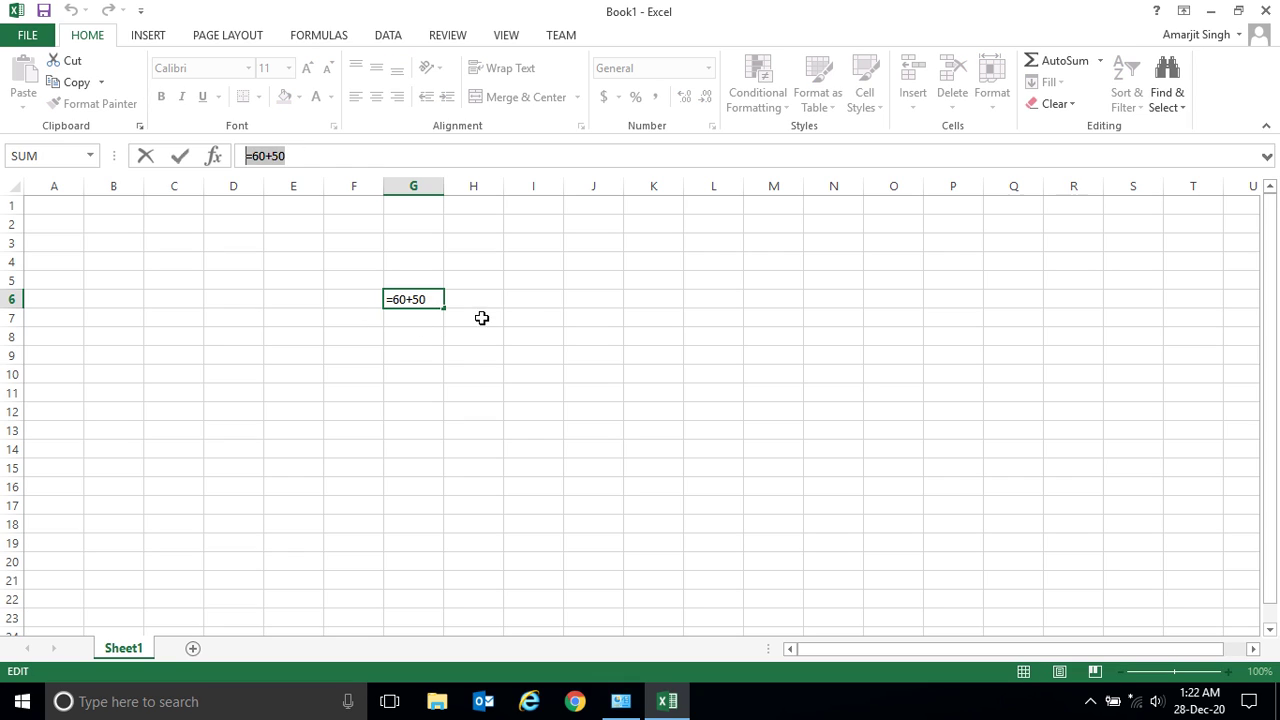
click(518, 305)
click(518, 353)
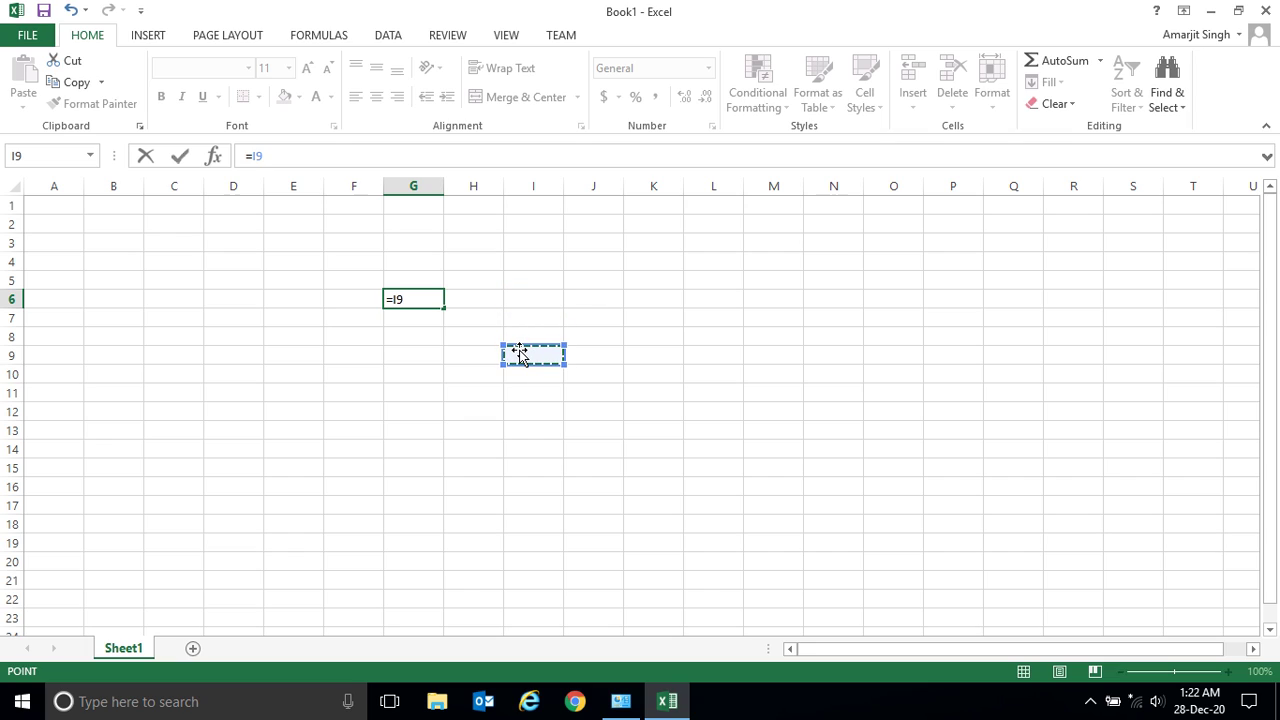
key(Escape)
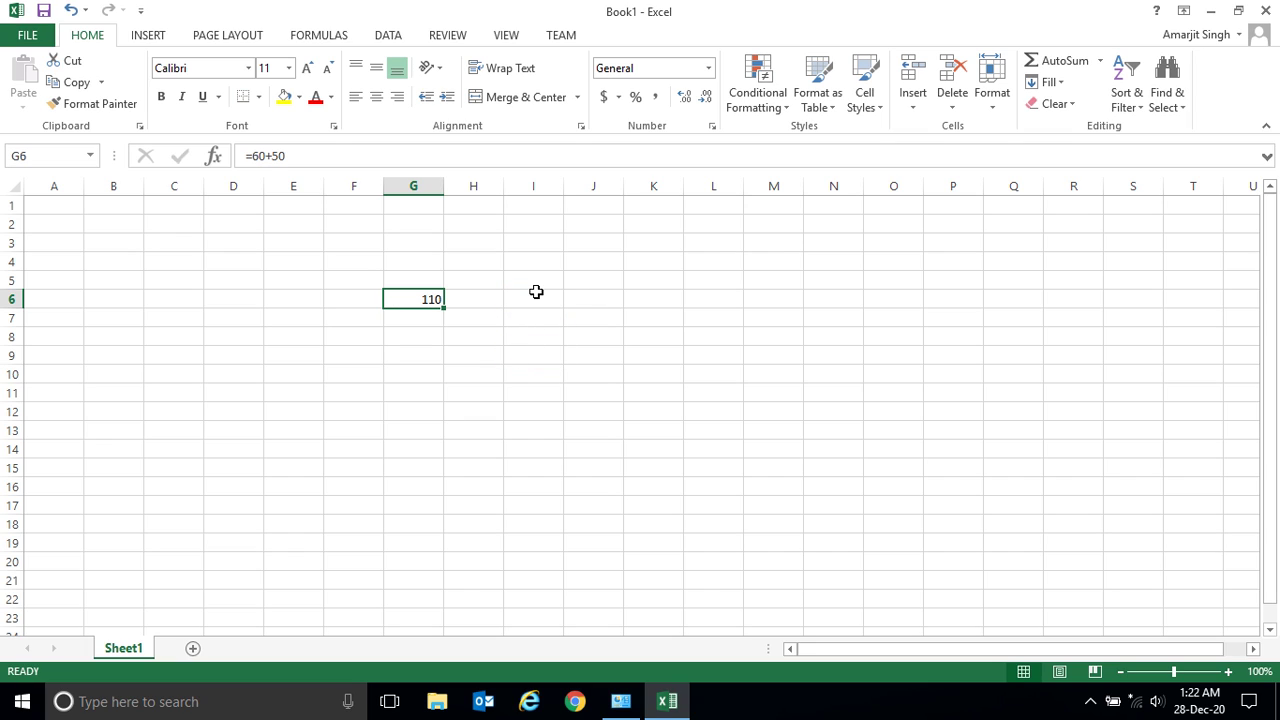
Enter the addition formula =100+10 in cell I6 and review the formulas behind G6 and I6
click(541, 314)
click(536, 296)
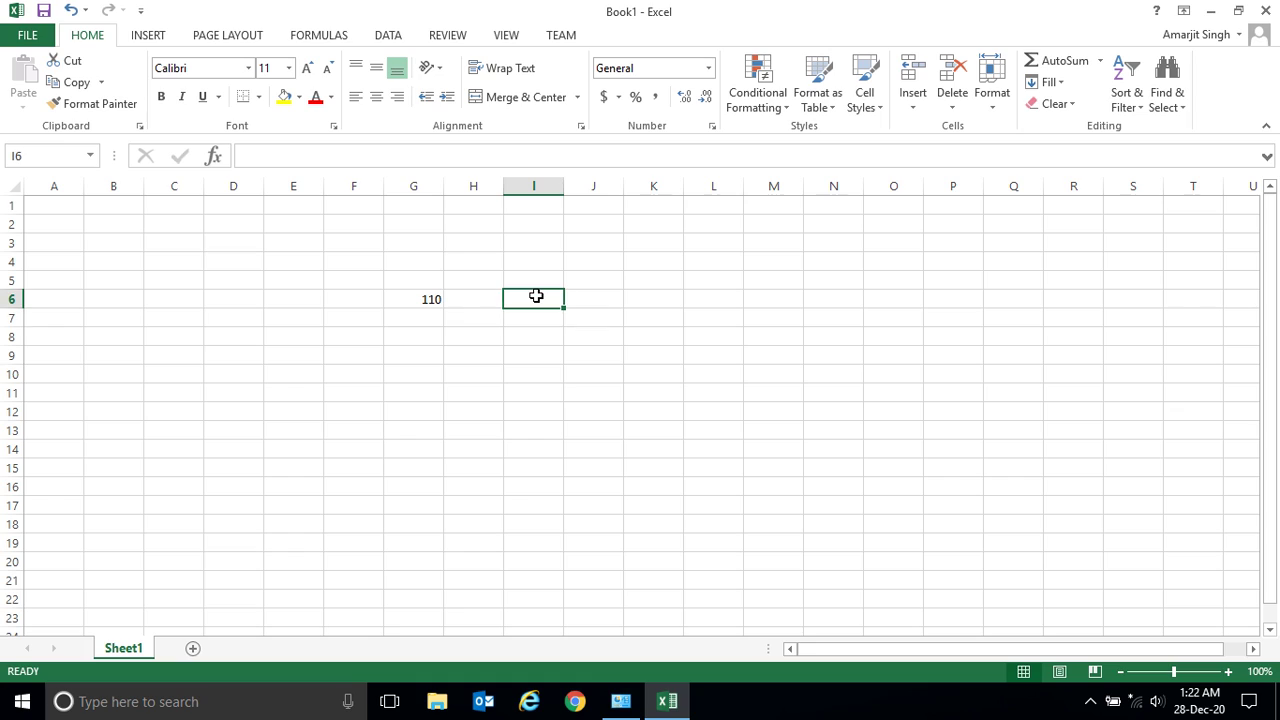
text(=10)
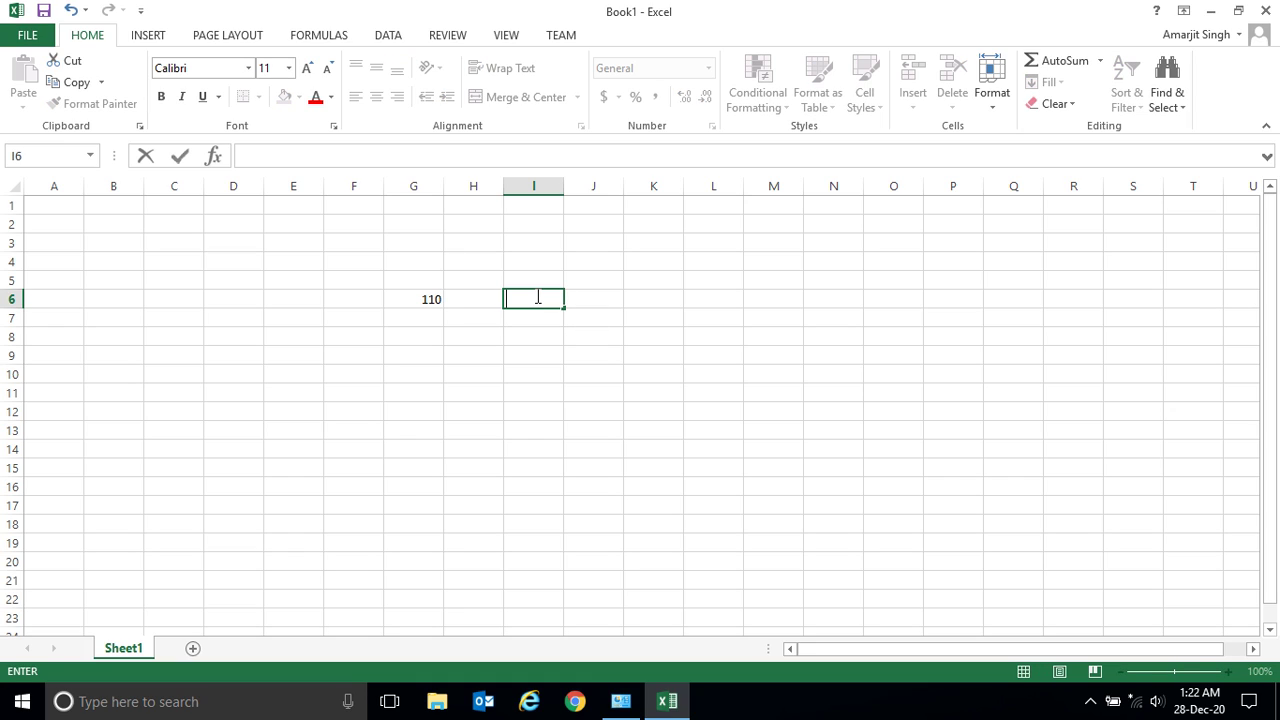
text(0+10)
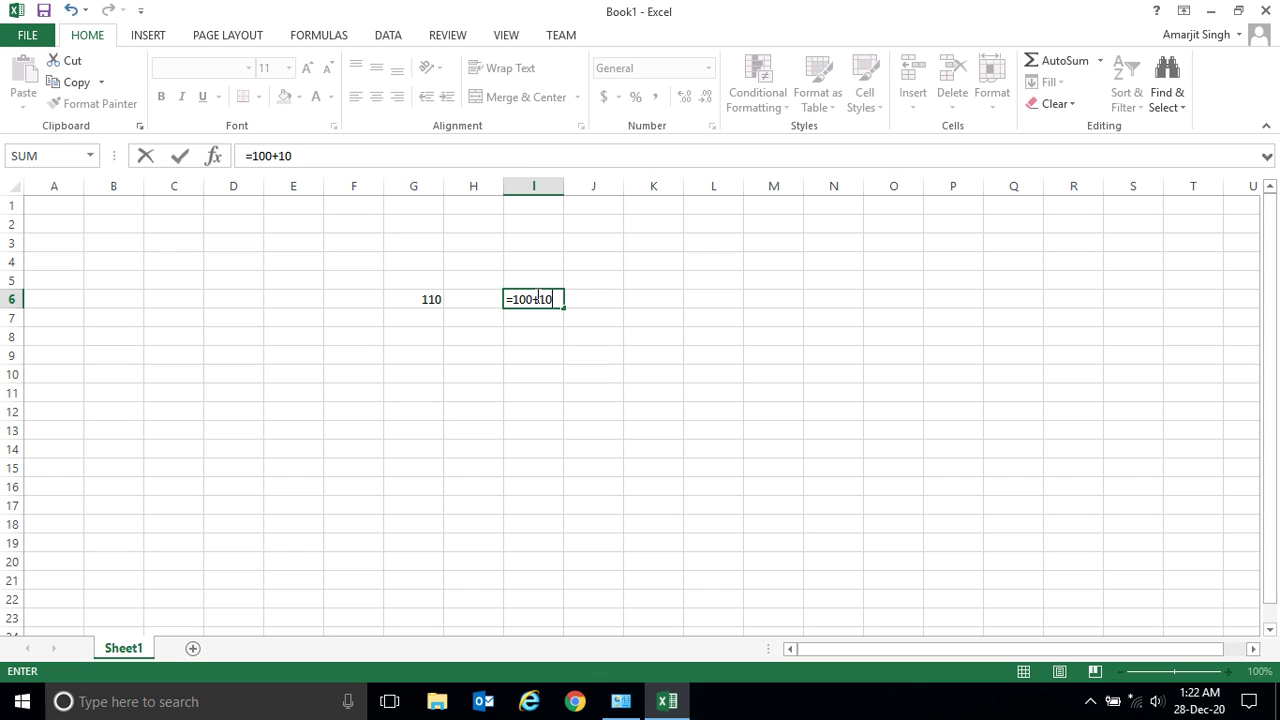
key(Return)
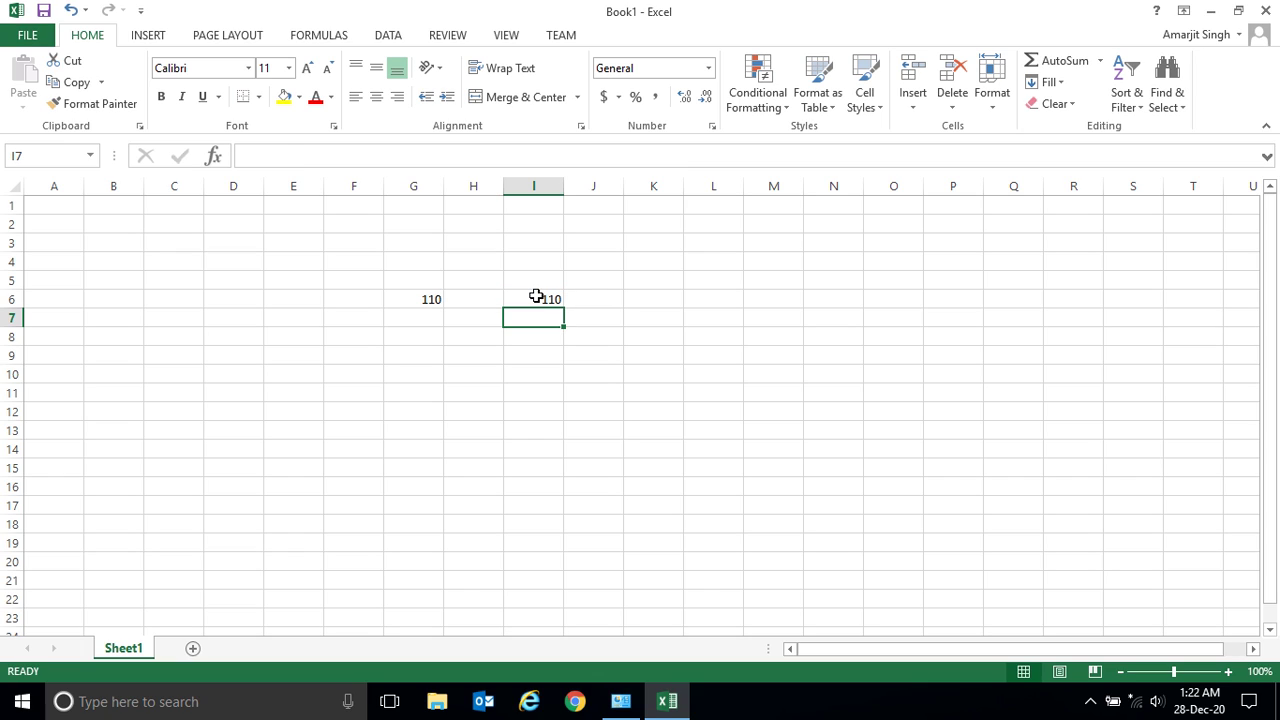
click(419, 303)
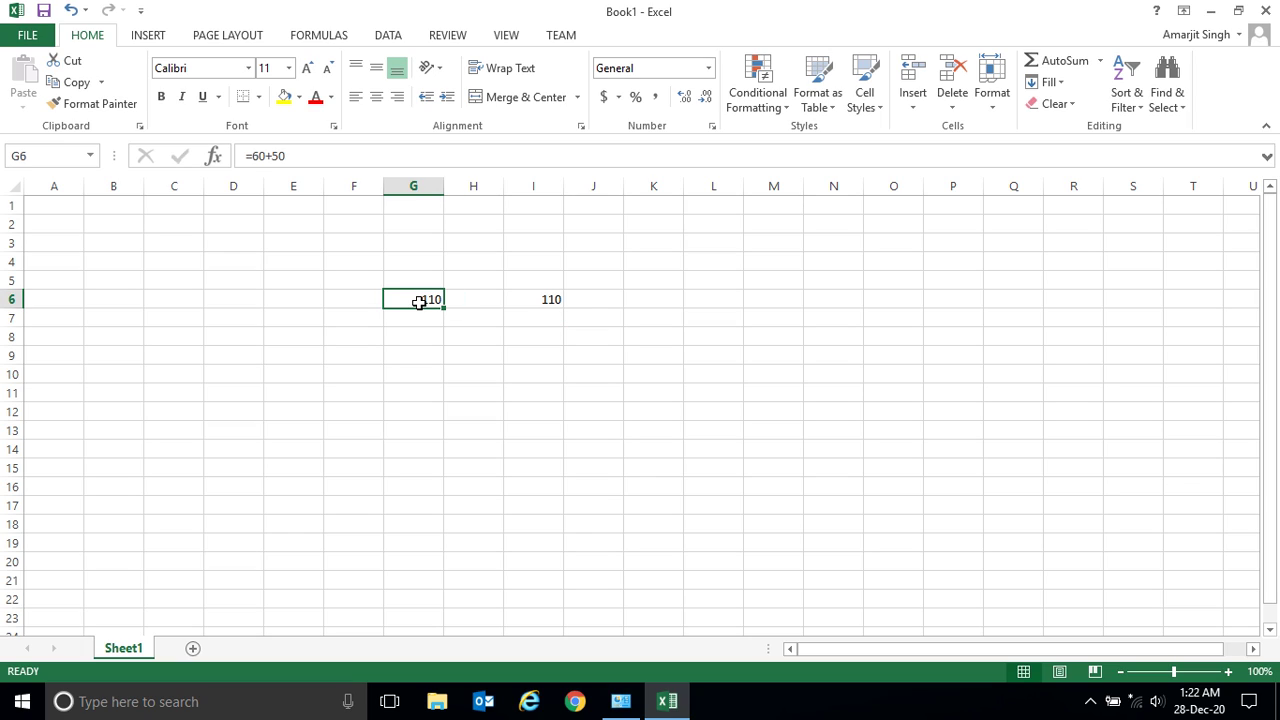
click(538, 300)
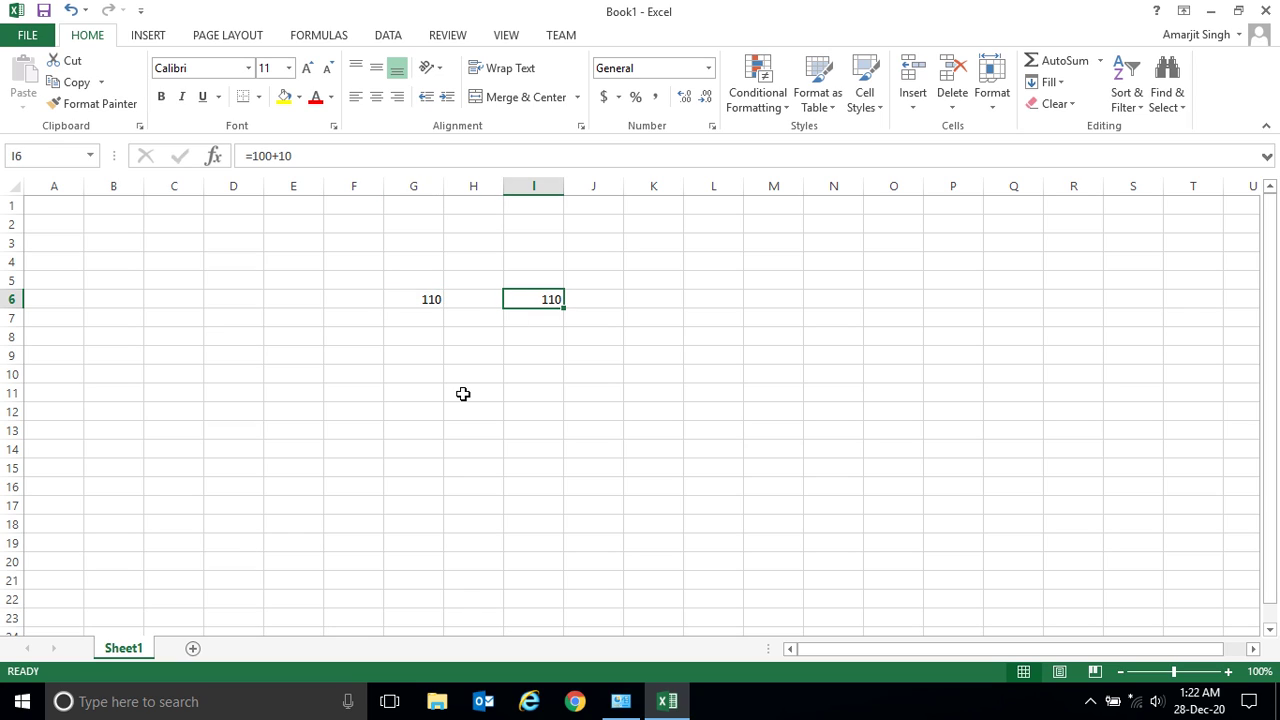
Enter the subtraction formula =20-100 in cell H8
click(616, 334)
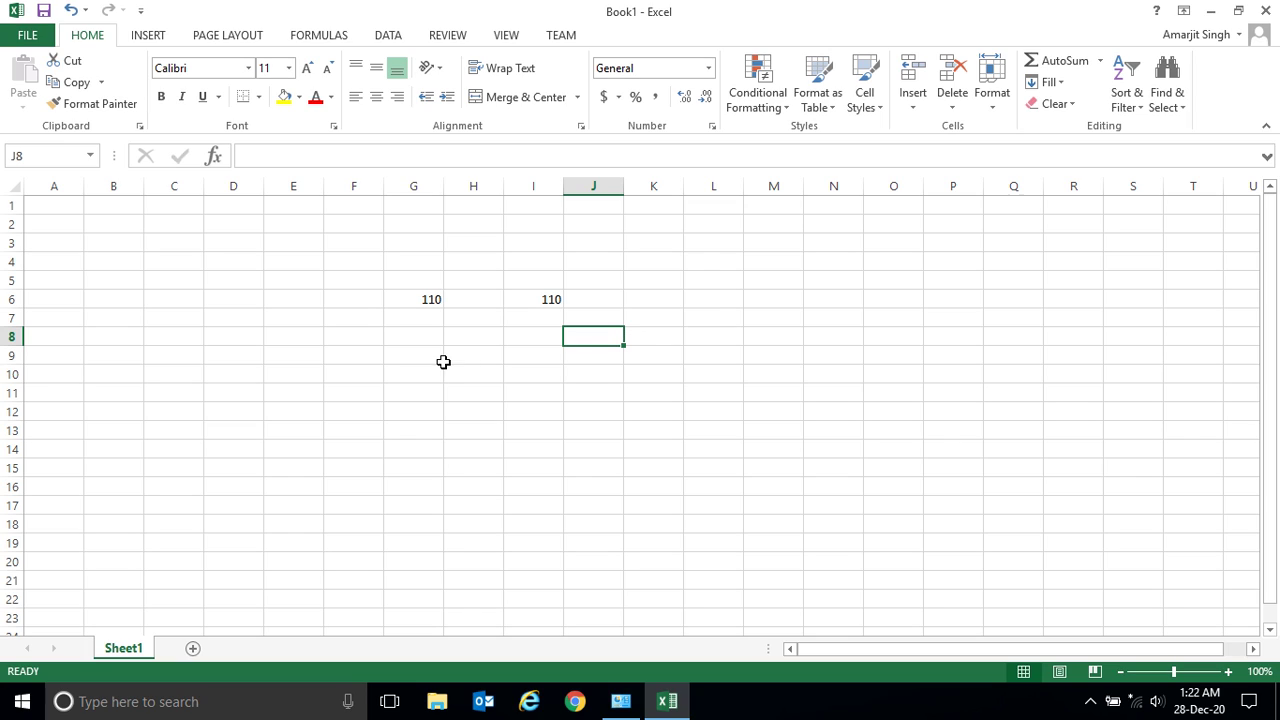
click(469, 341)
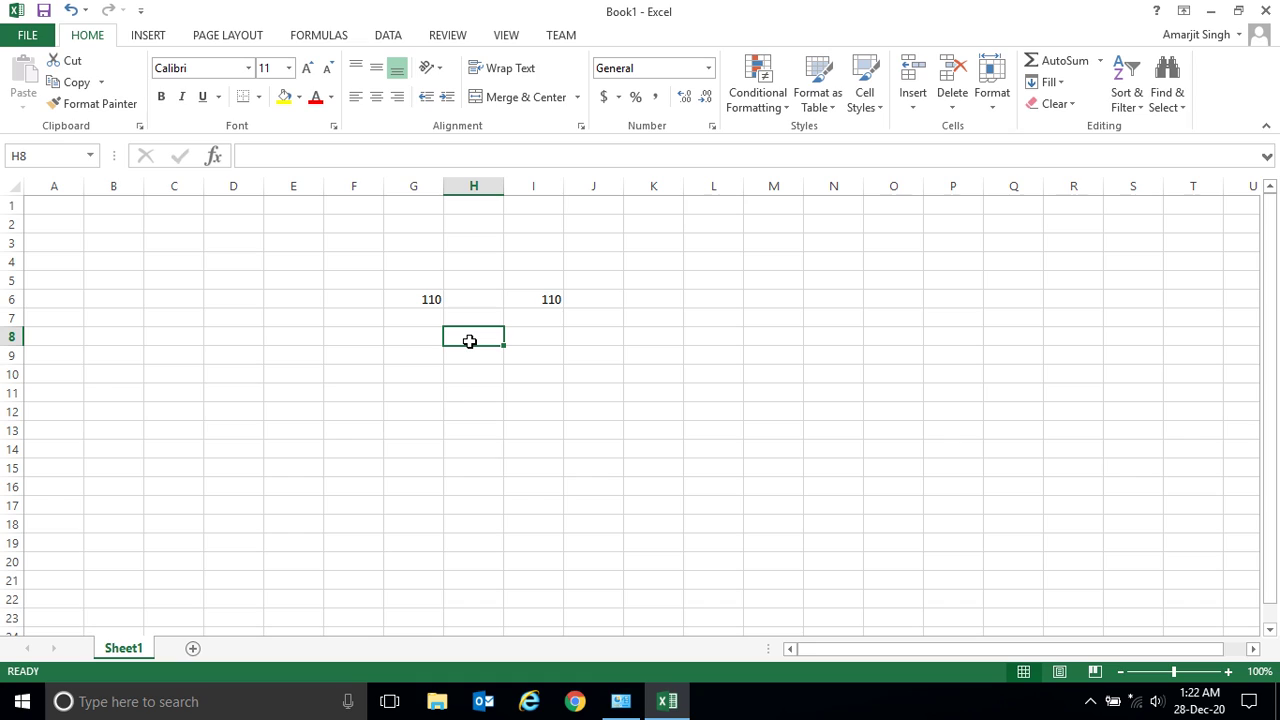
text(=)
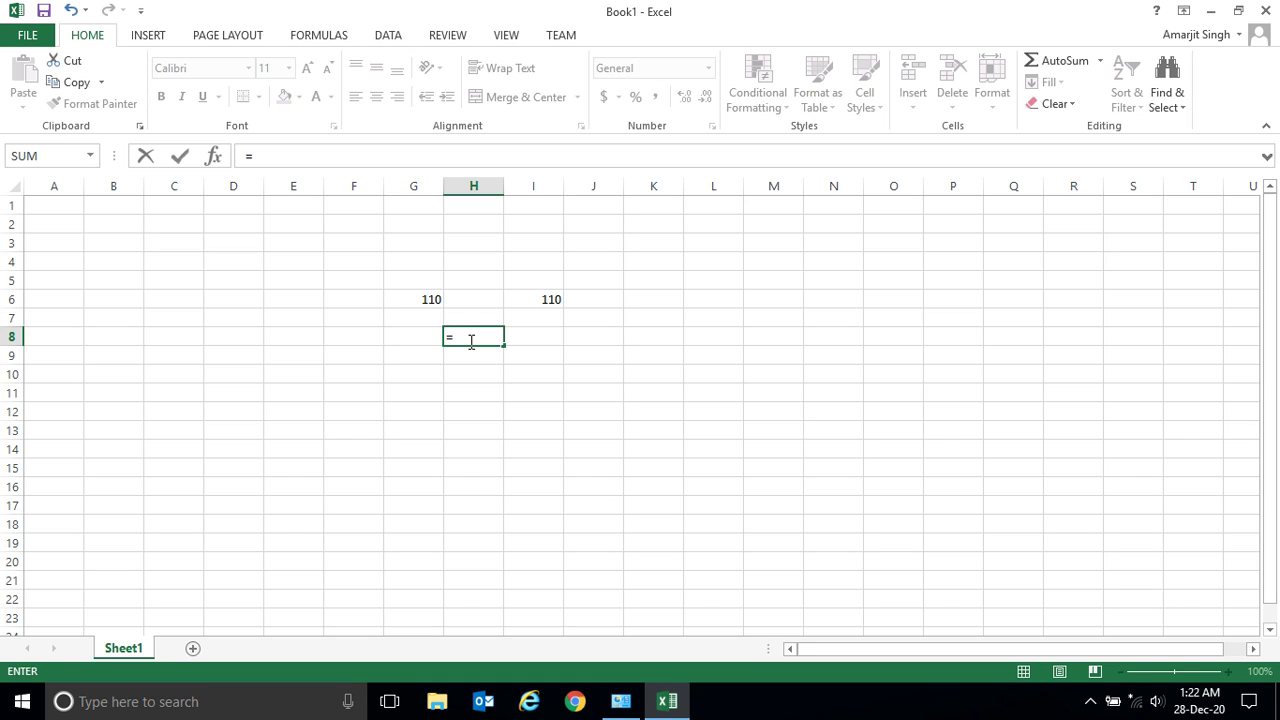
text(20-100)
key(Return)
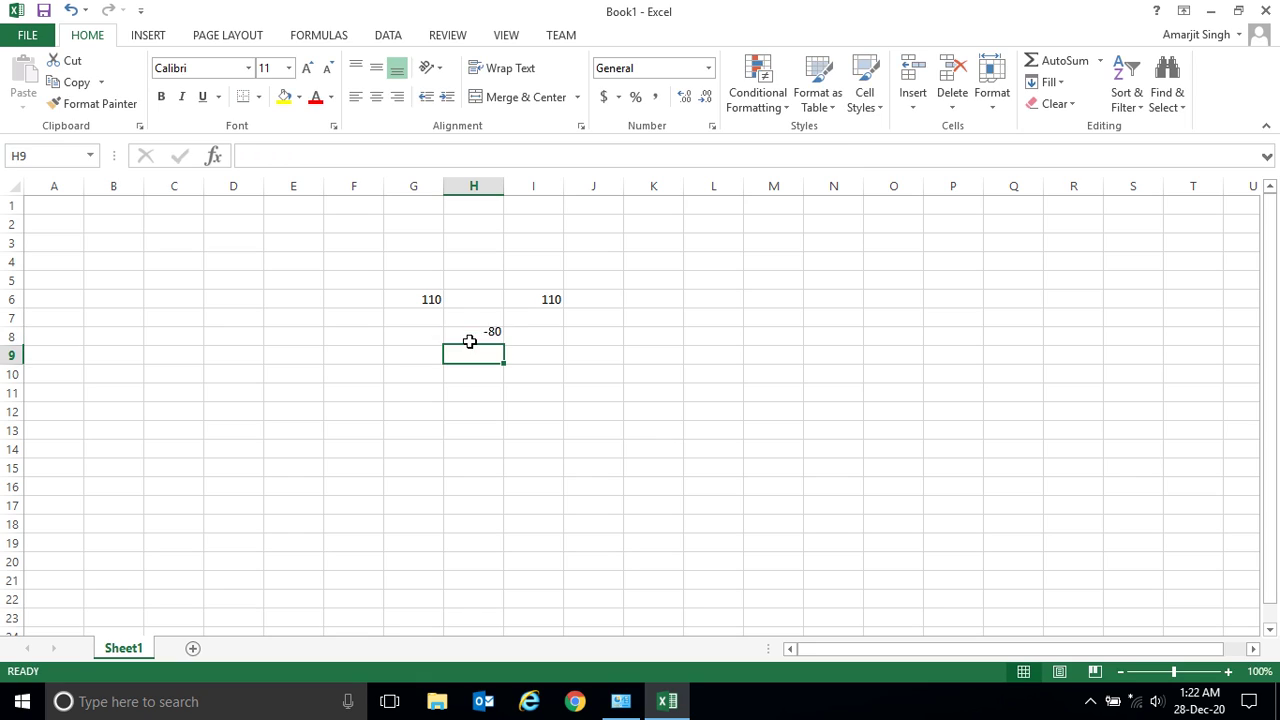
Enter the subtraction formula =120-40 in cell J9 and review the formulas behind H8 and J9
click(590, 349)
text(=1)
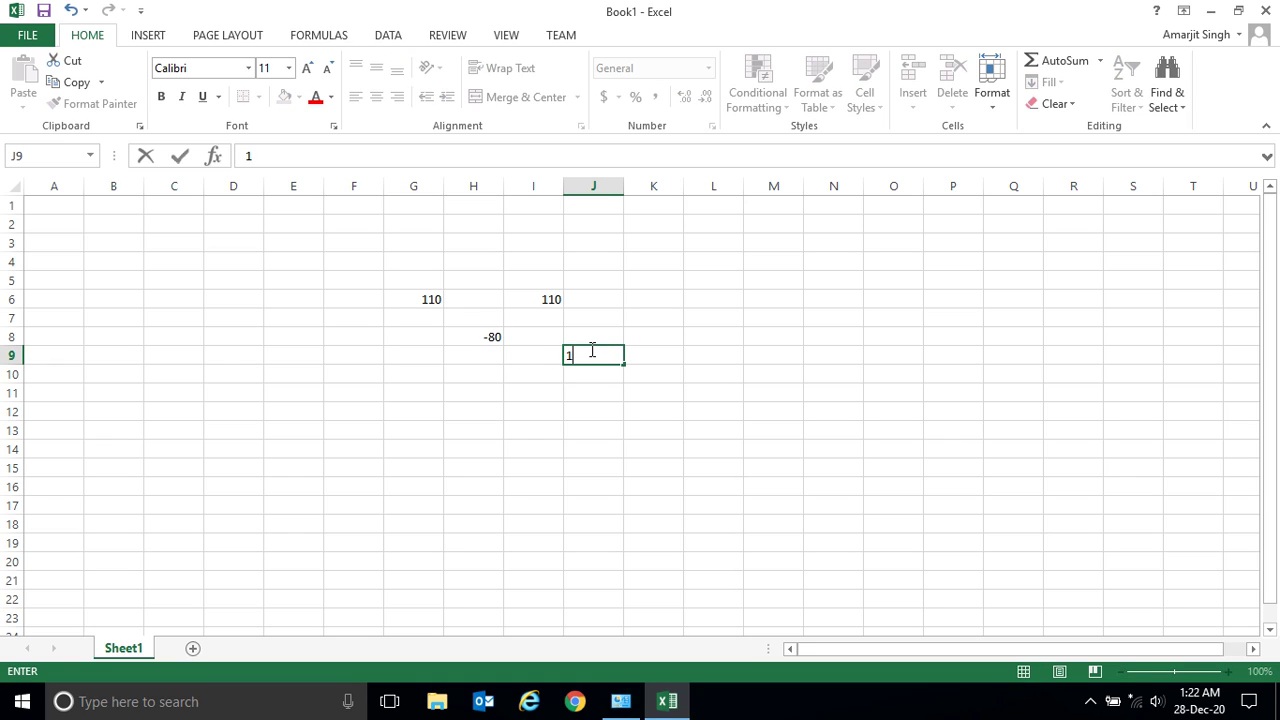
key(BackSpace)
key(BackSpace)
text(=)
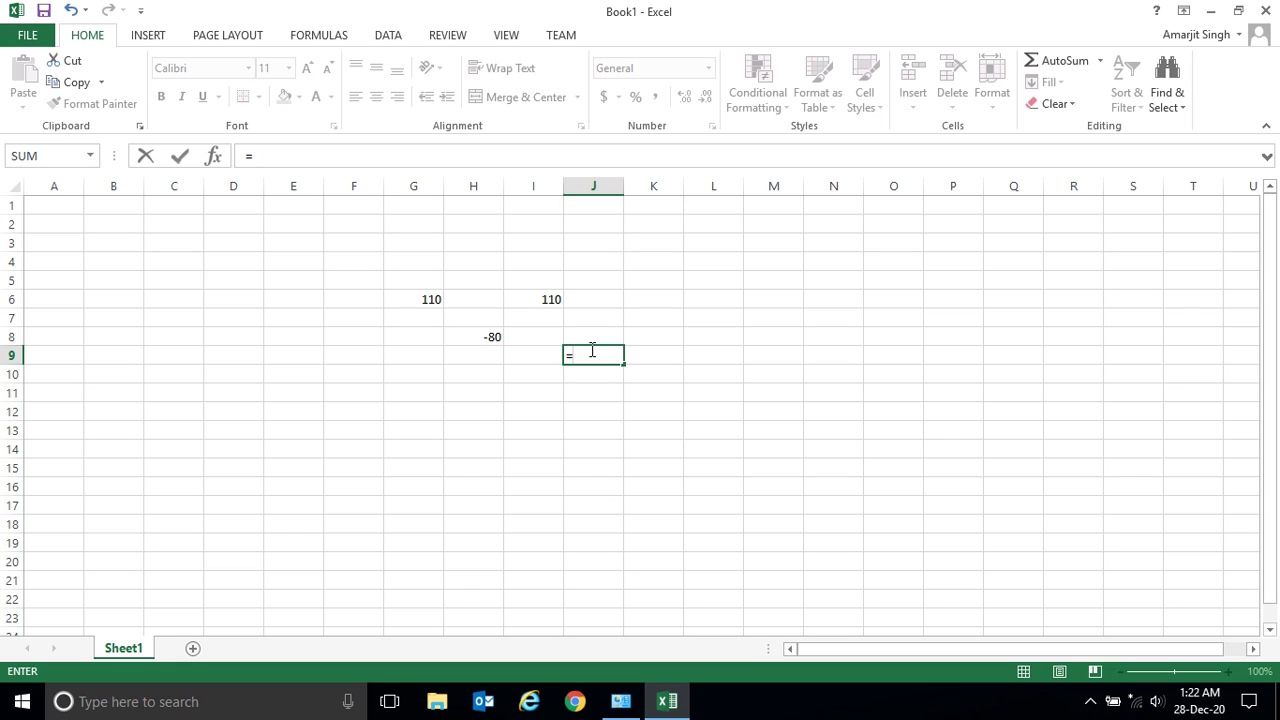
text(120-40)
key(Return)
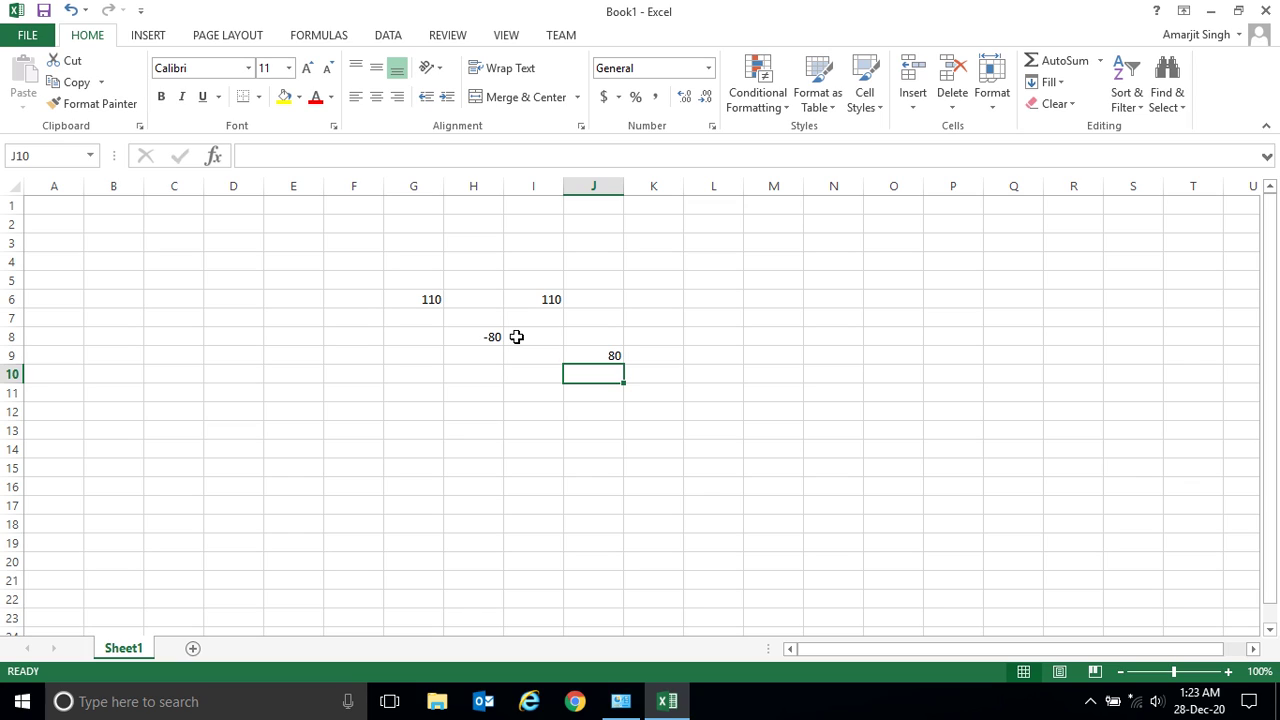
click(483, 335)
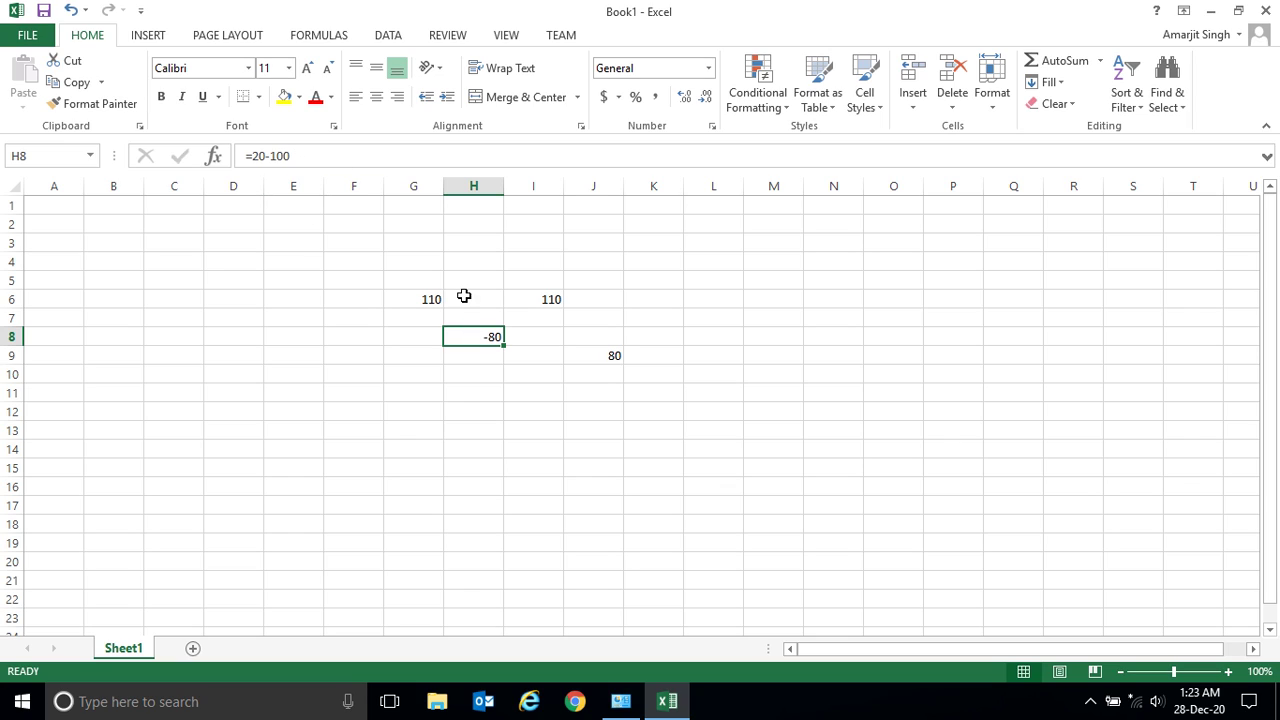
click(614, 352)
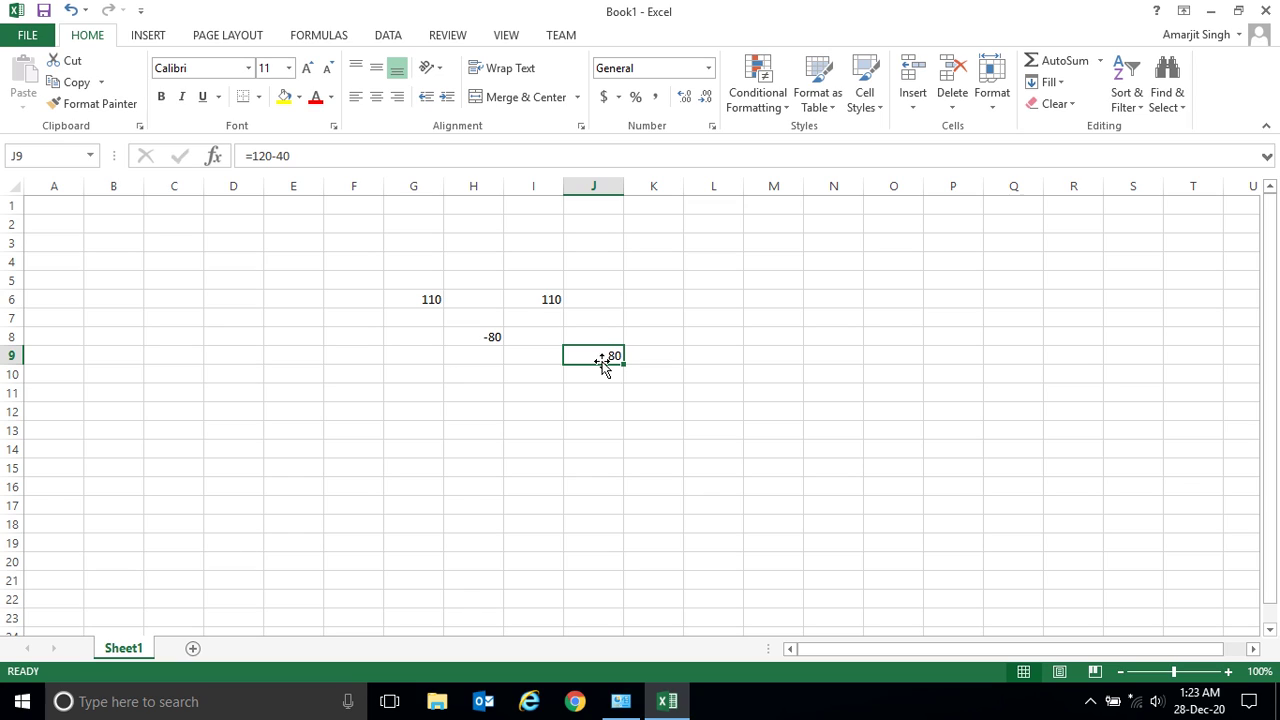
Enter the division formula =300/50 in cell L7 and review the formula behind it
click(719, 319)
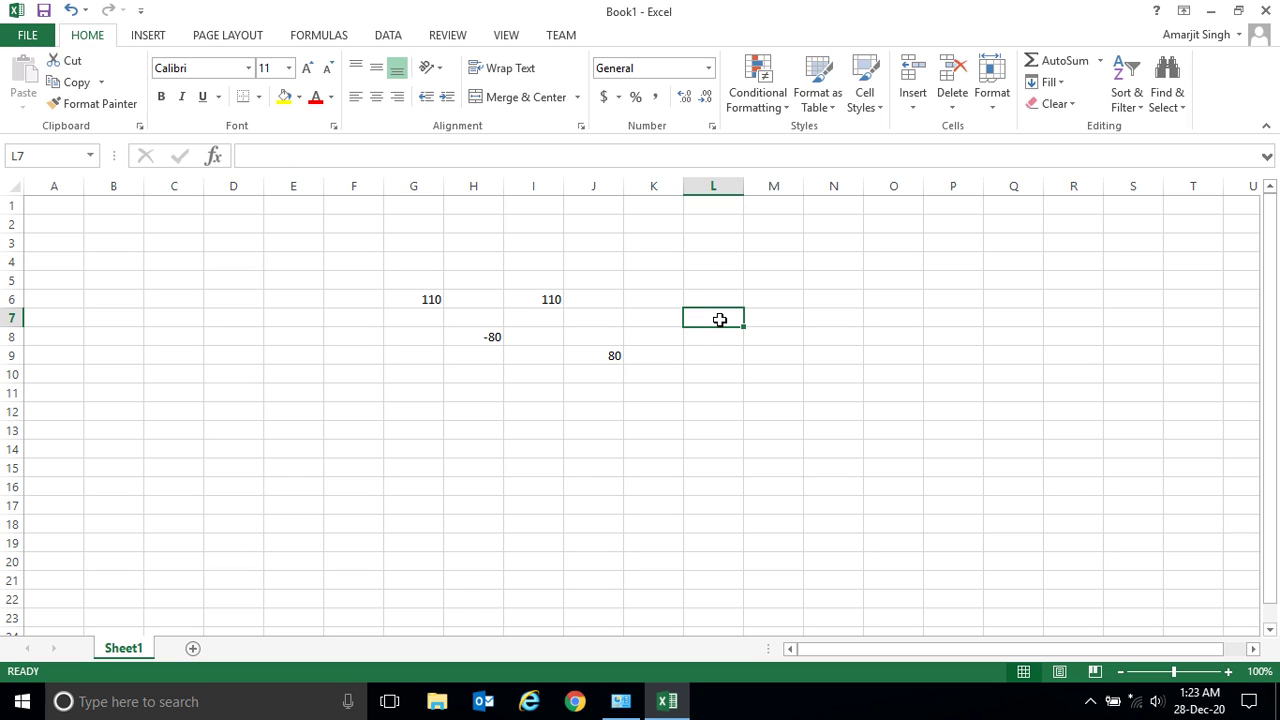
text(=)
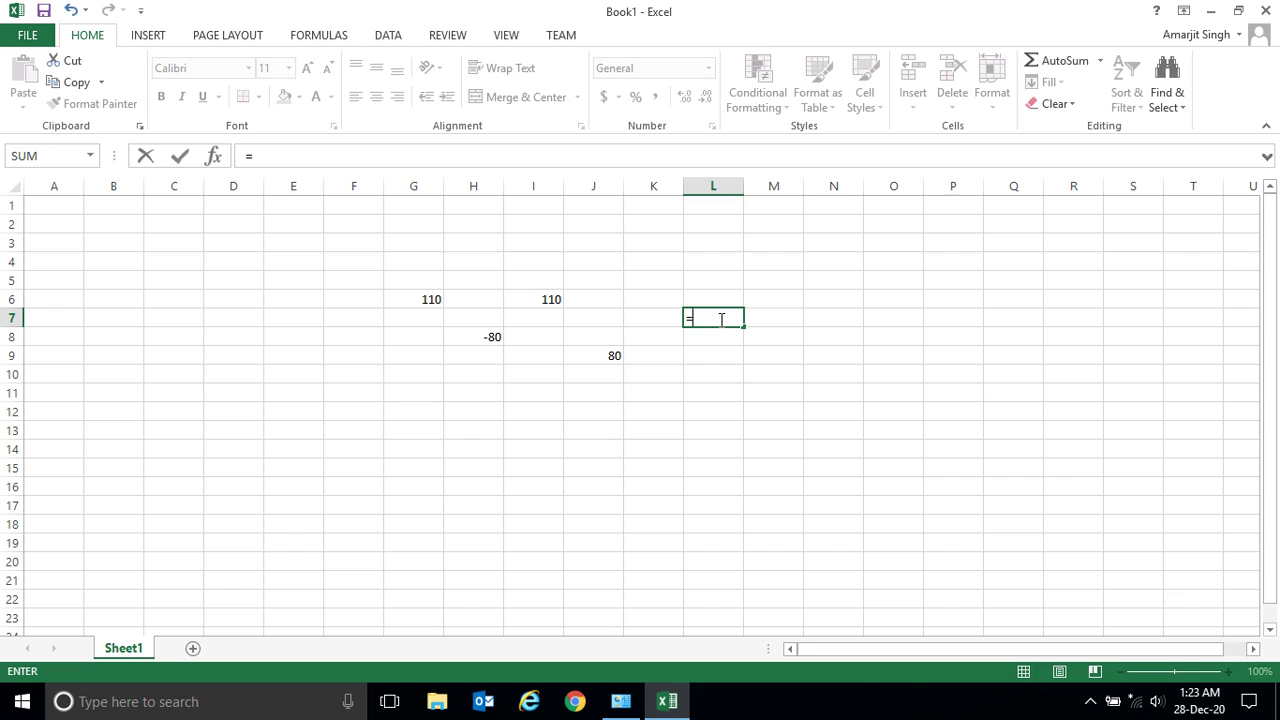
text(300/50)
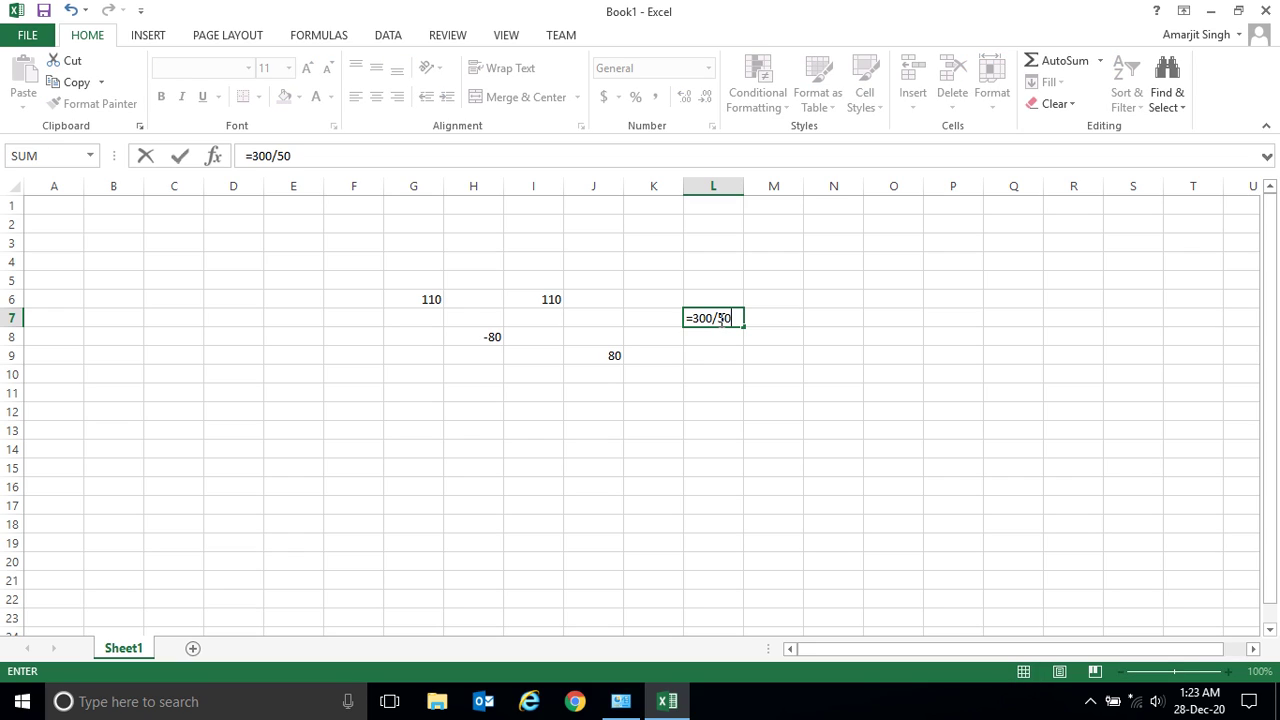
key(Return)
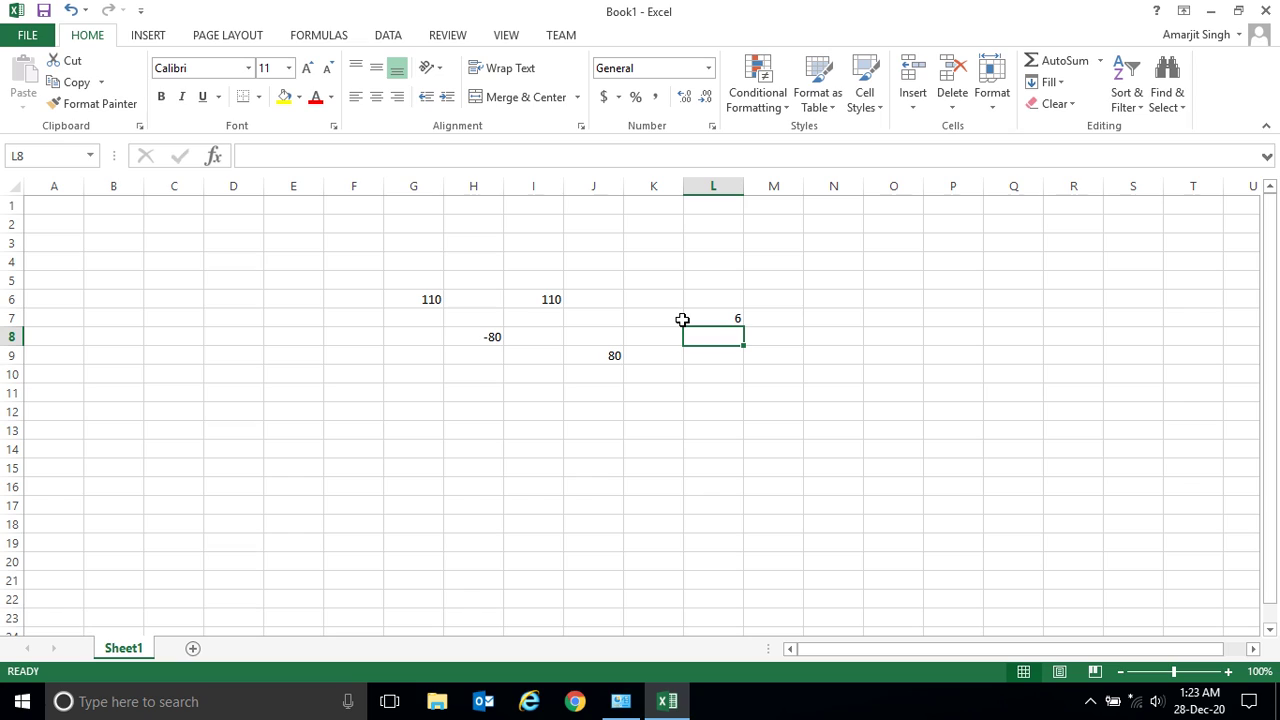
click(711, 317)
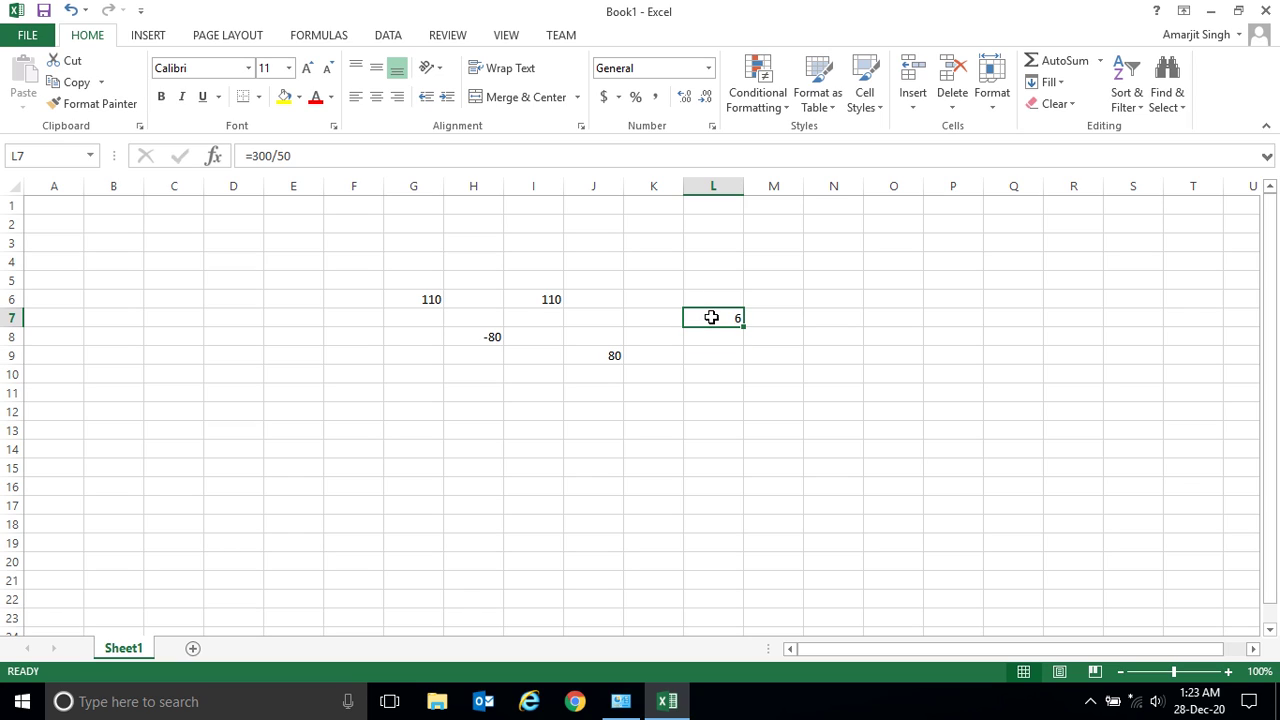
click(352, 155)
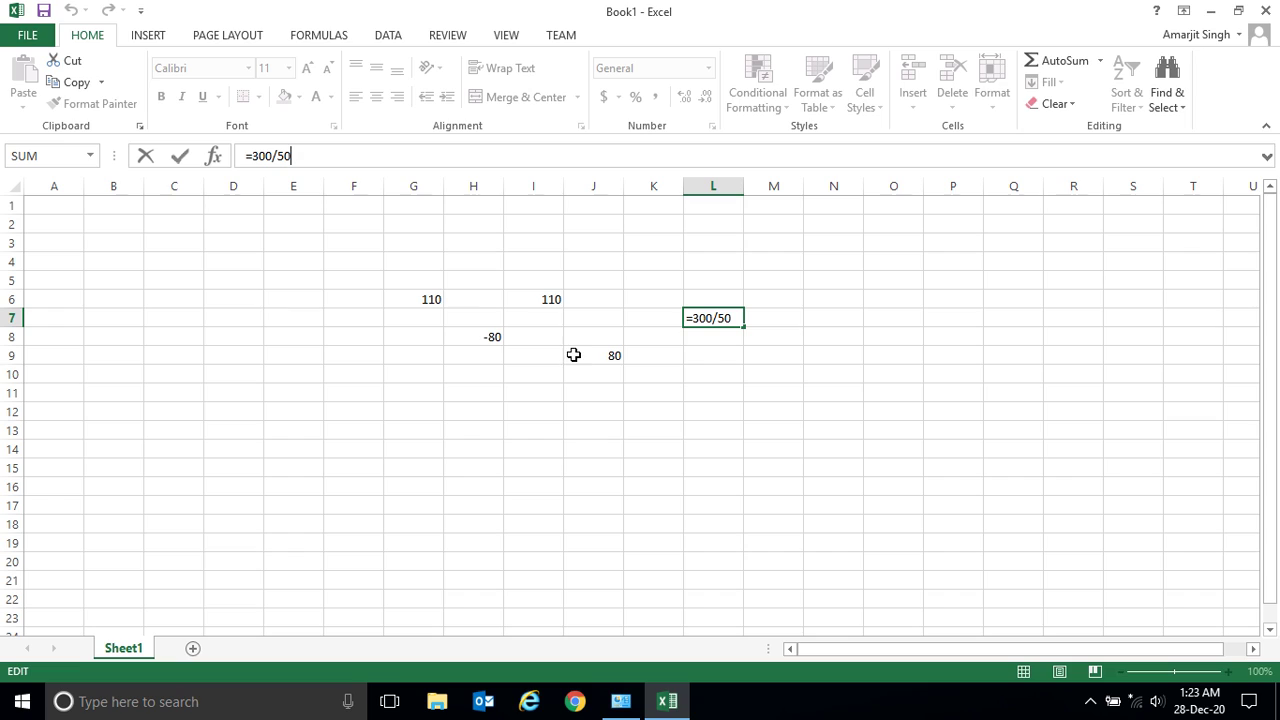
click(850, 376)
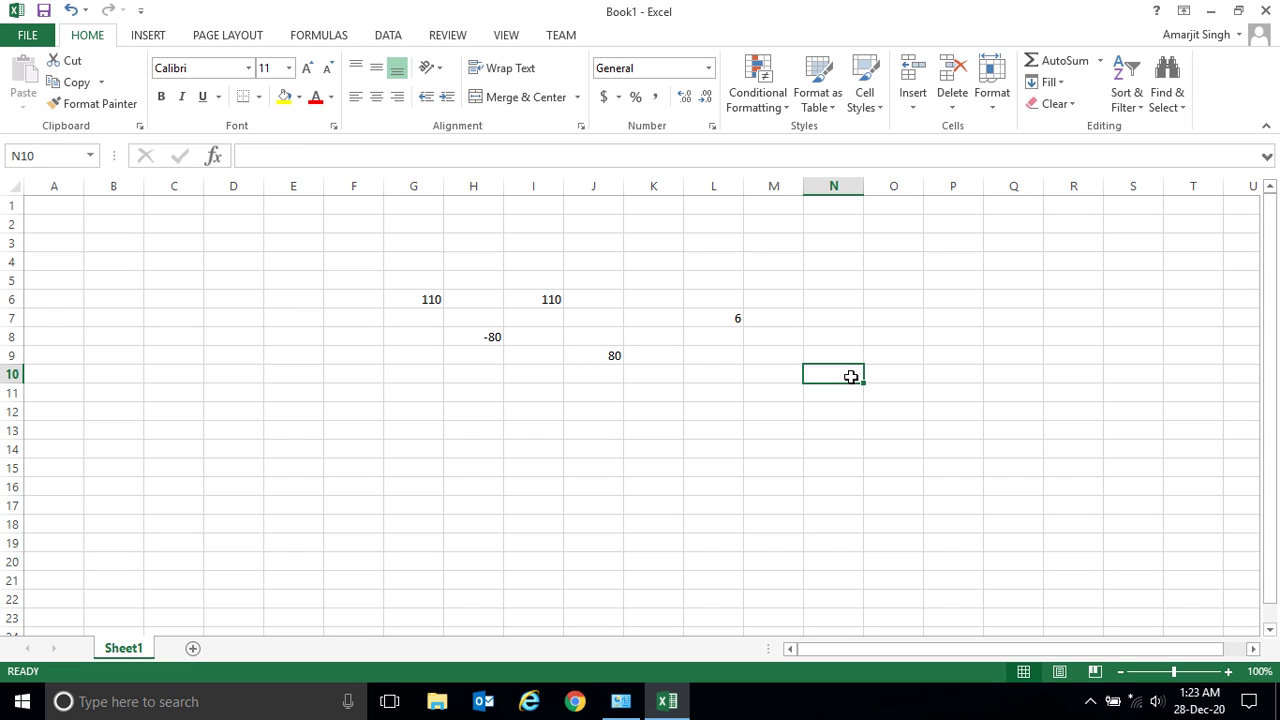
Enter the multiplication formula =30*20 in cell N4 and review the formula behind it
click(835, 281)
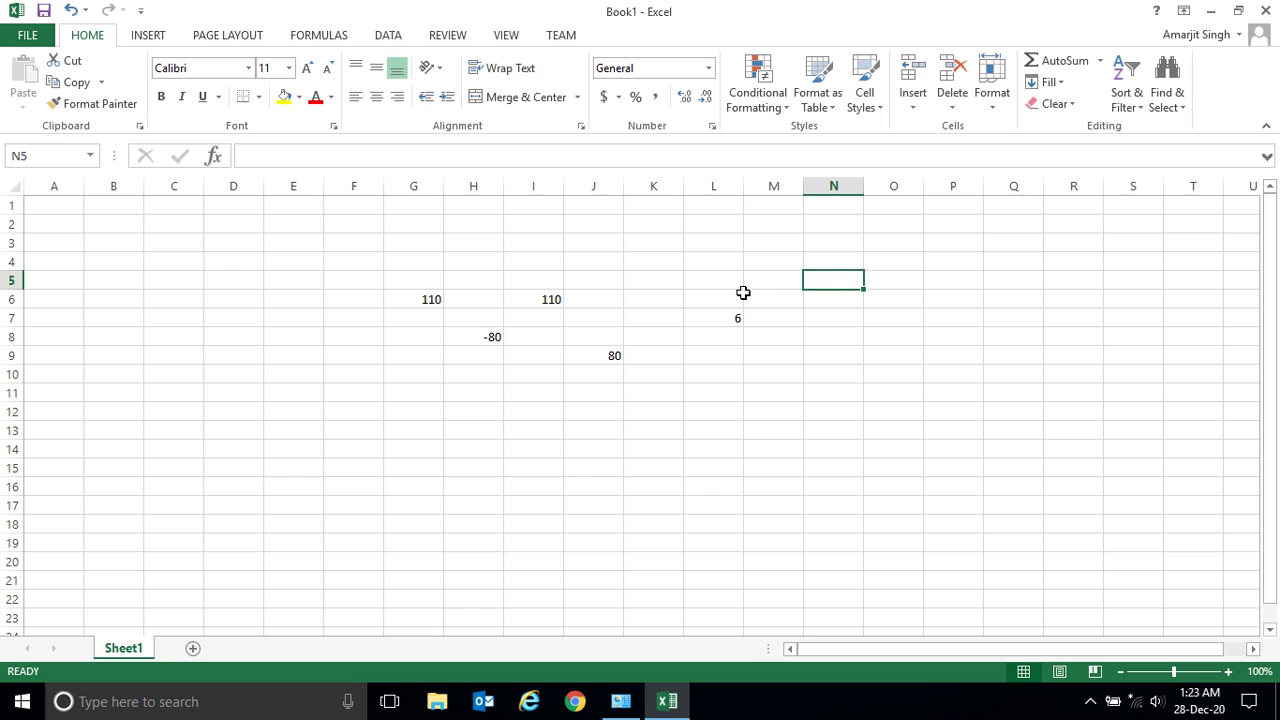
click(840, 262)
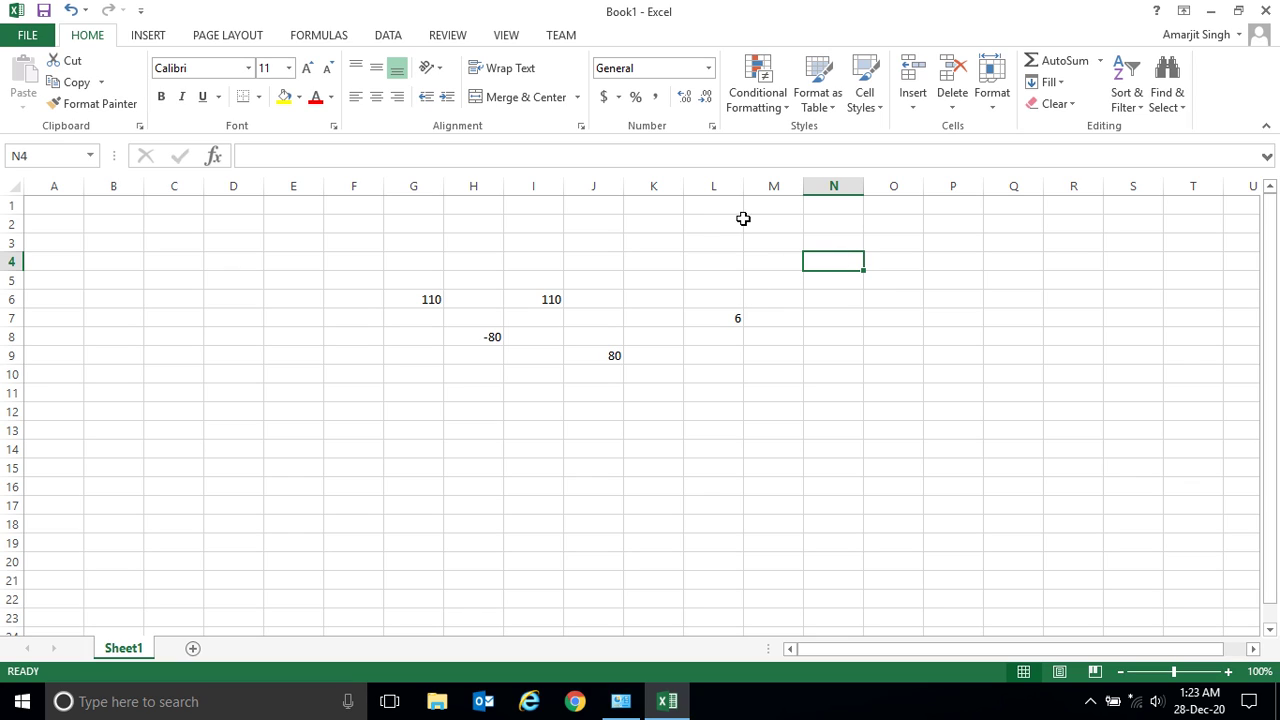
click(295, 151)
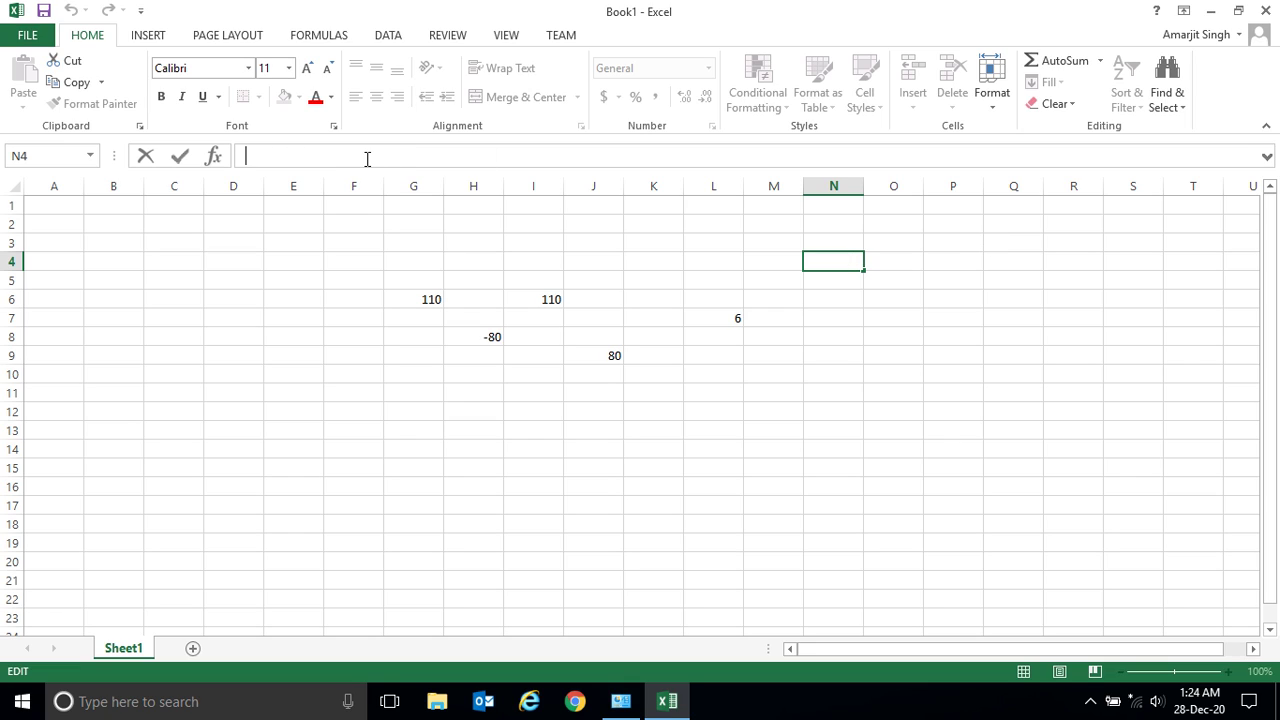
text(=)
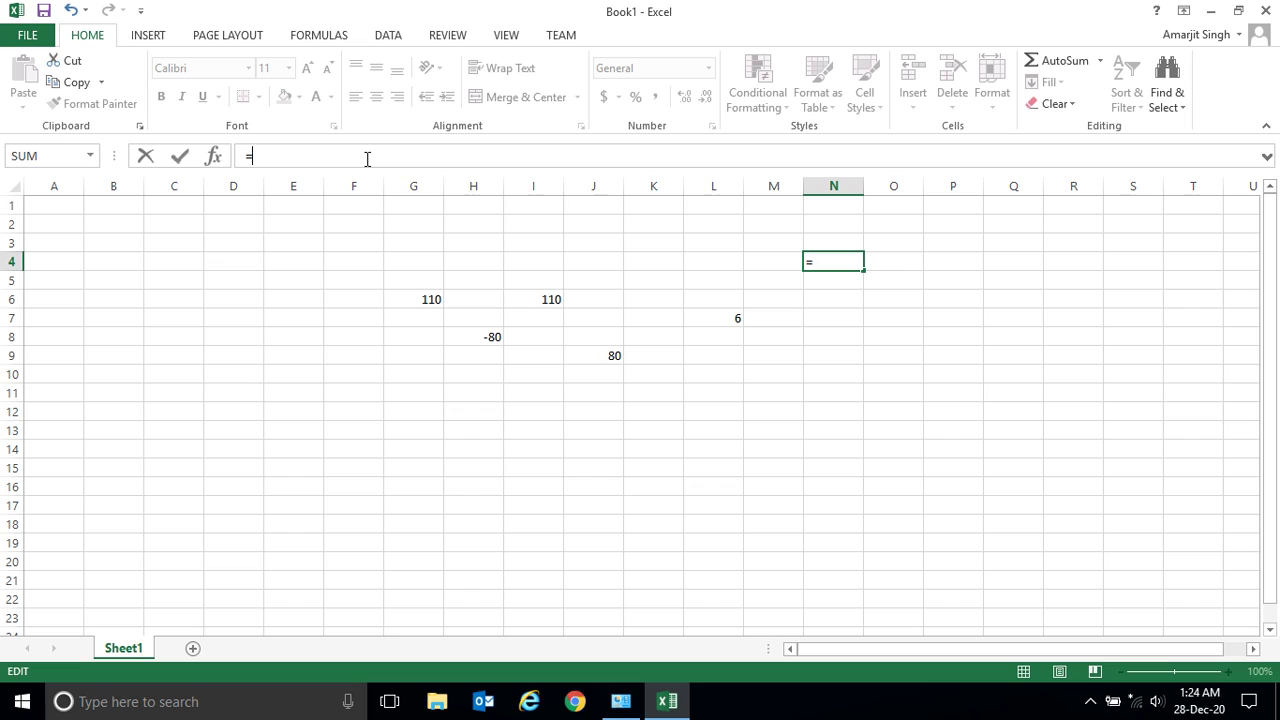
text(30*20)
key(Return)
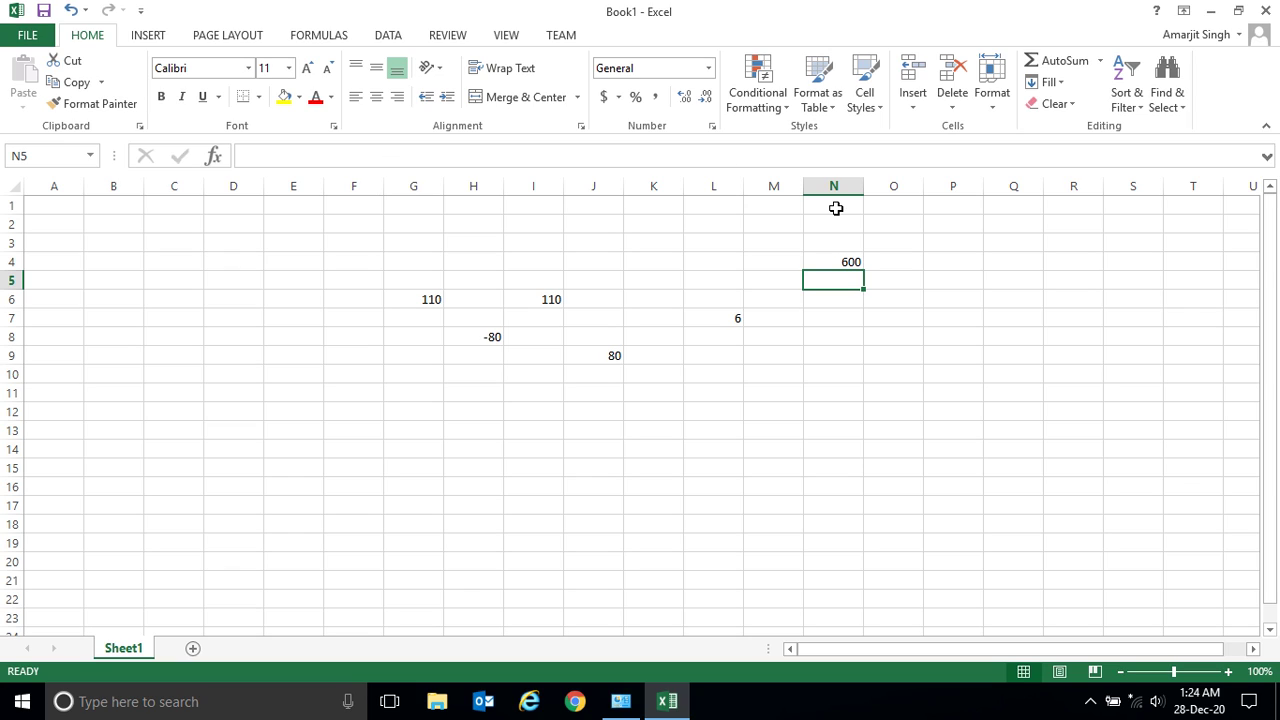
click(828, 261)
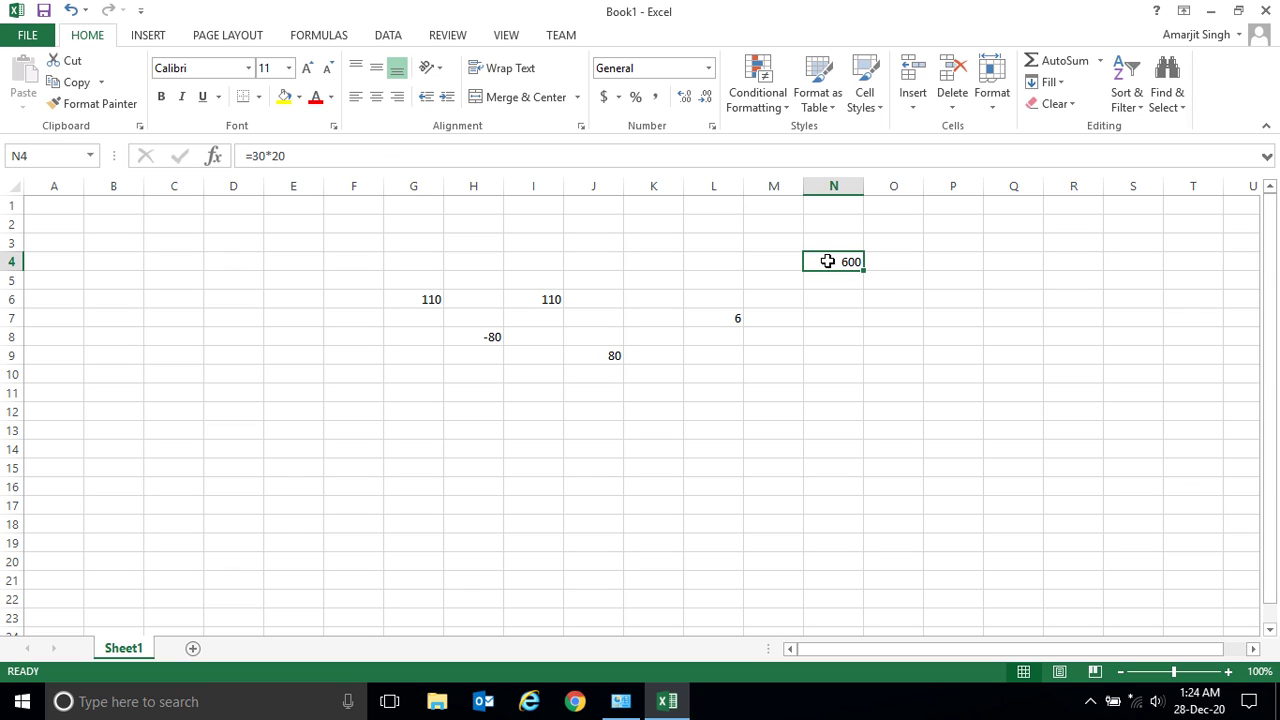
click(839, 302)
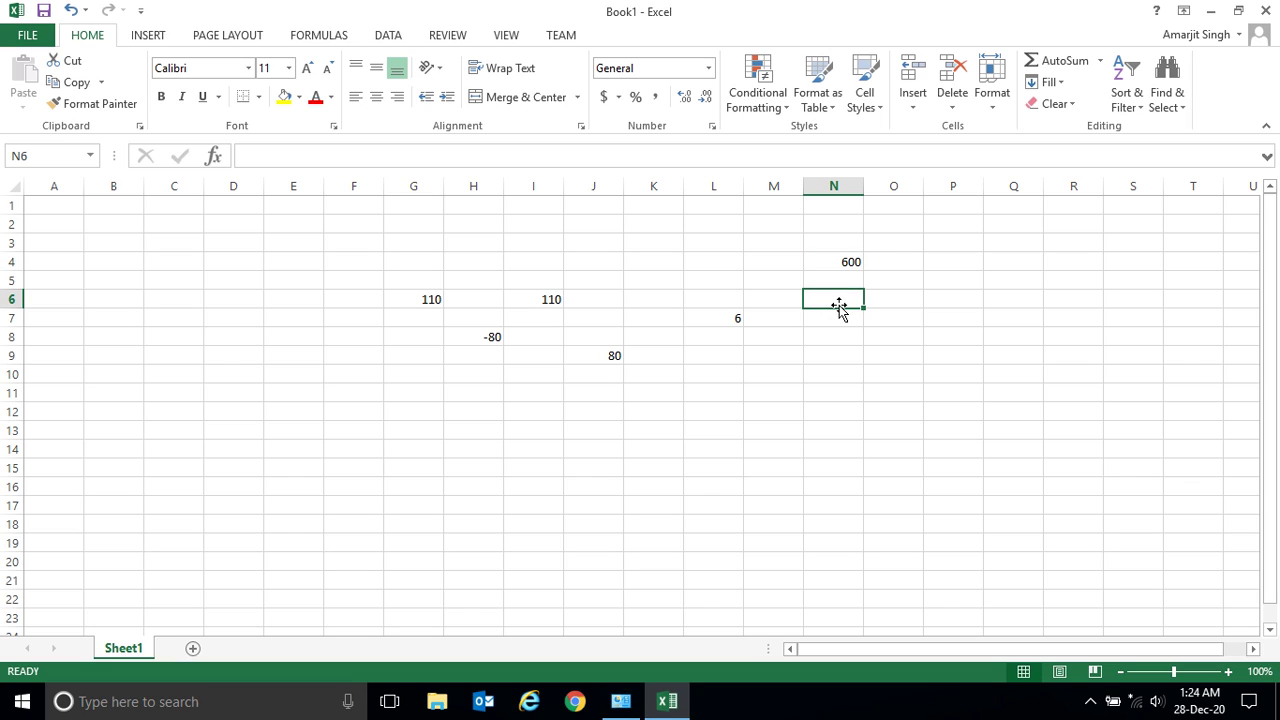
click(818, 358)
click(752, 408)
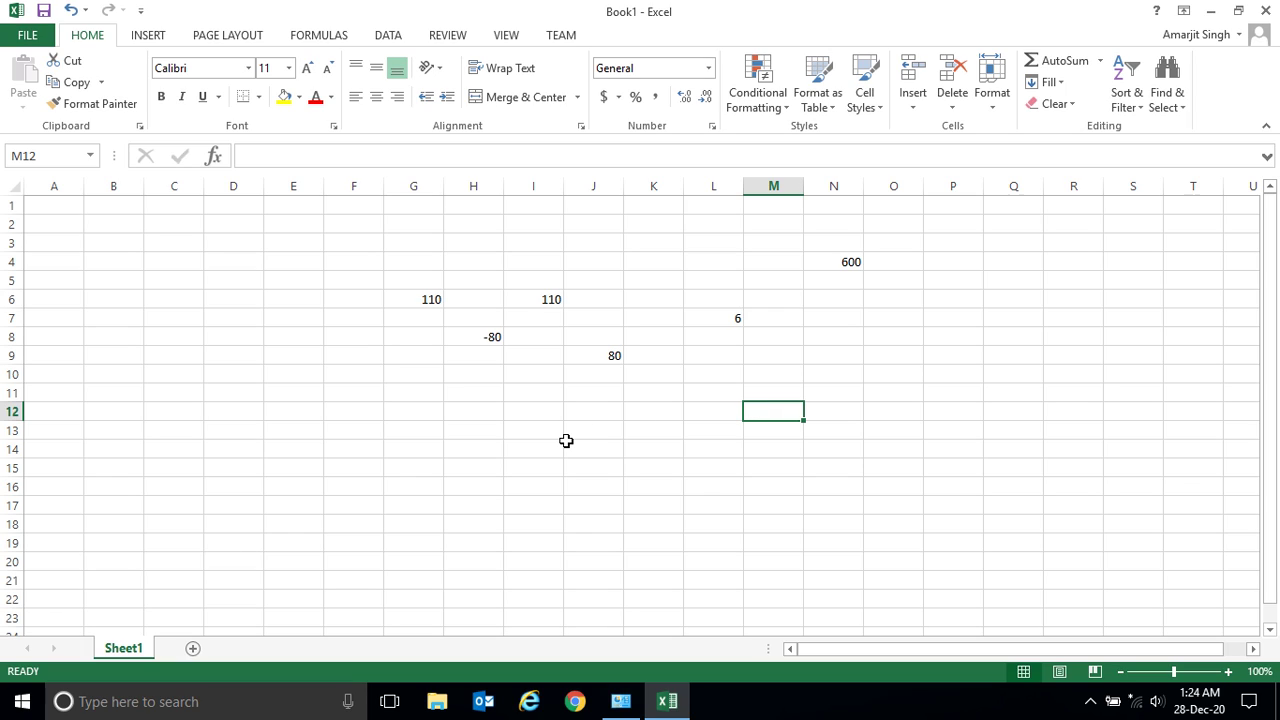
click(458, 395)
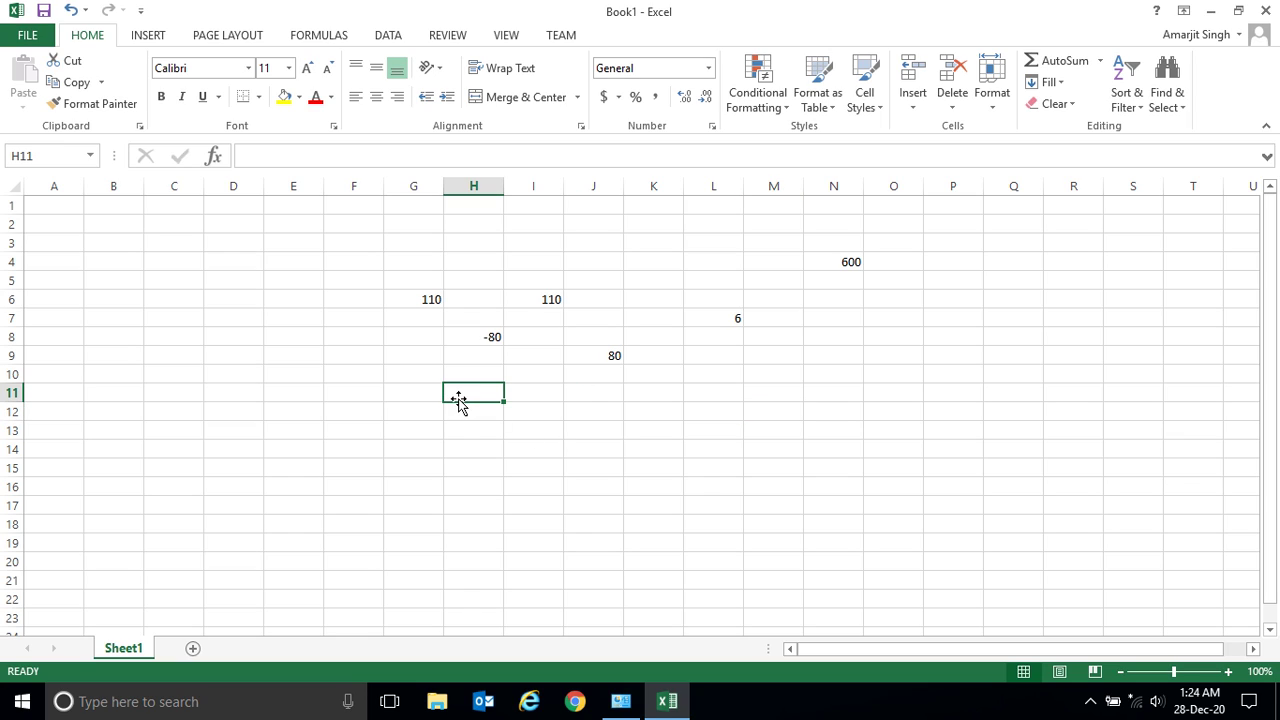
click(589, 388)
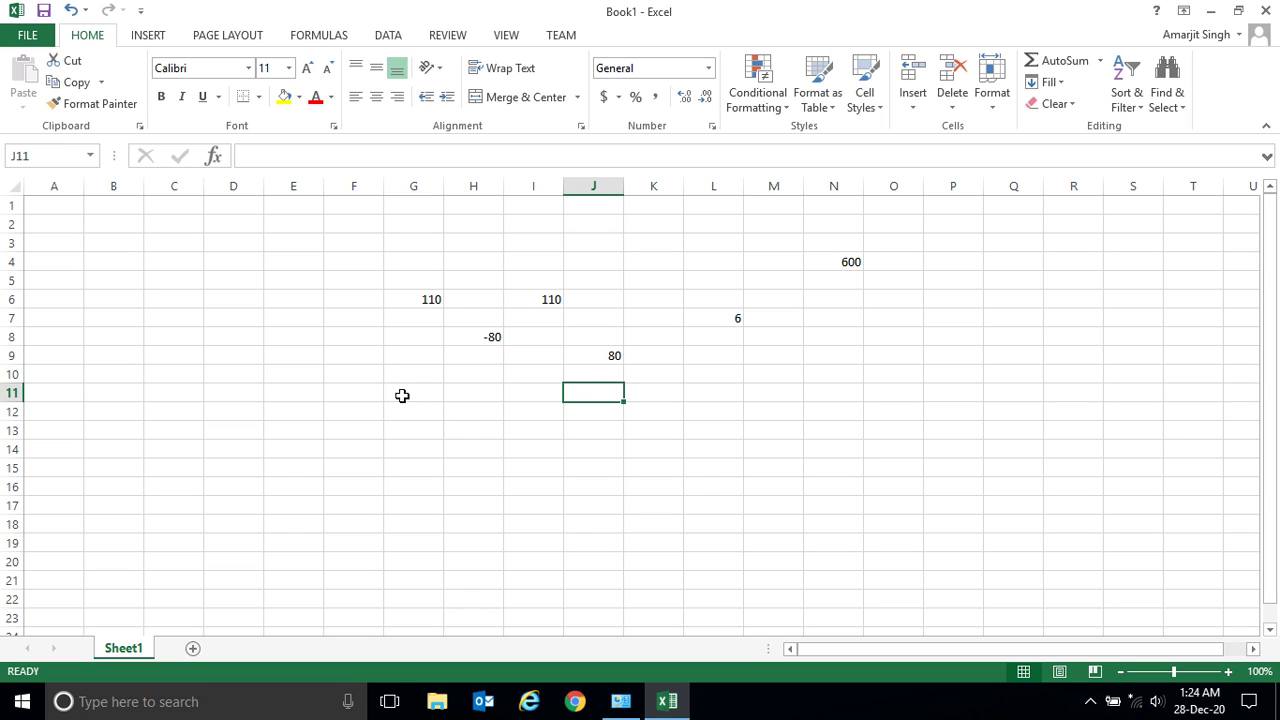
click(334, 389)
click(446, 428)
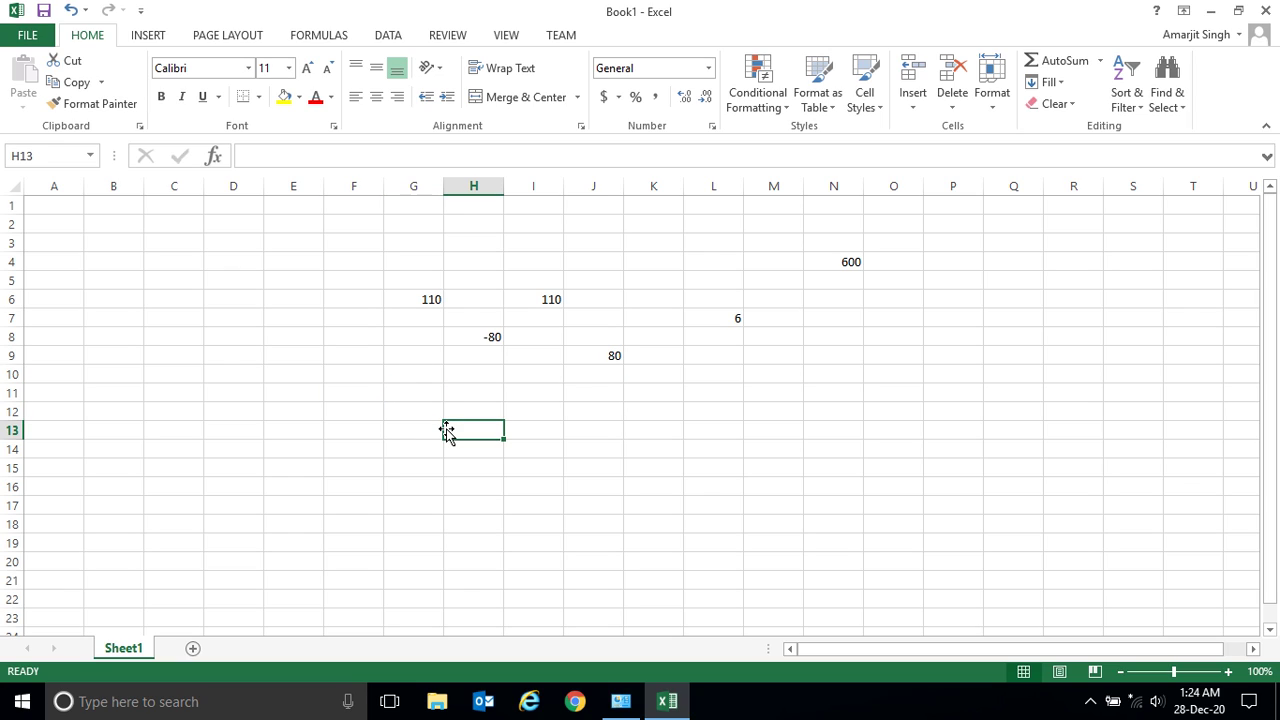
click(598, 406)
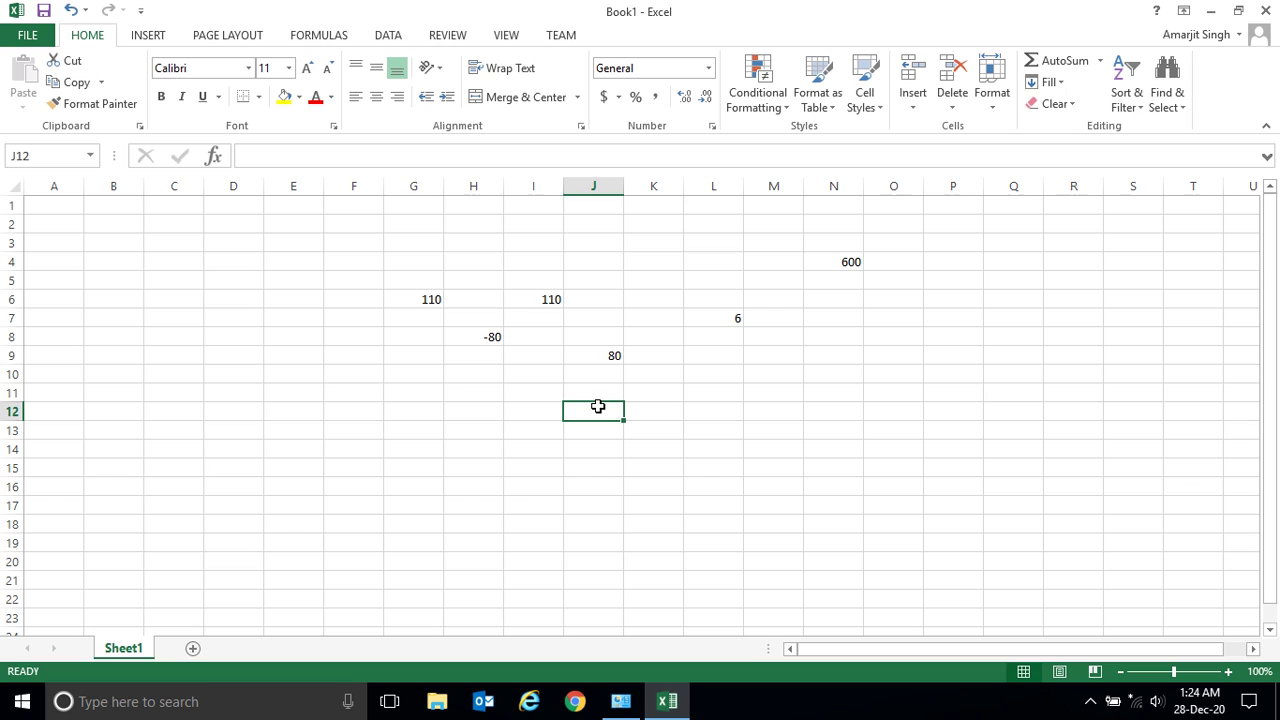